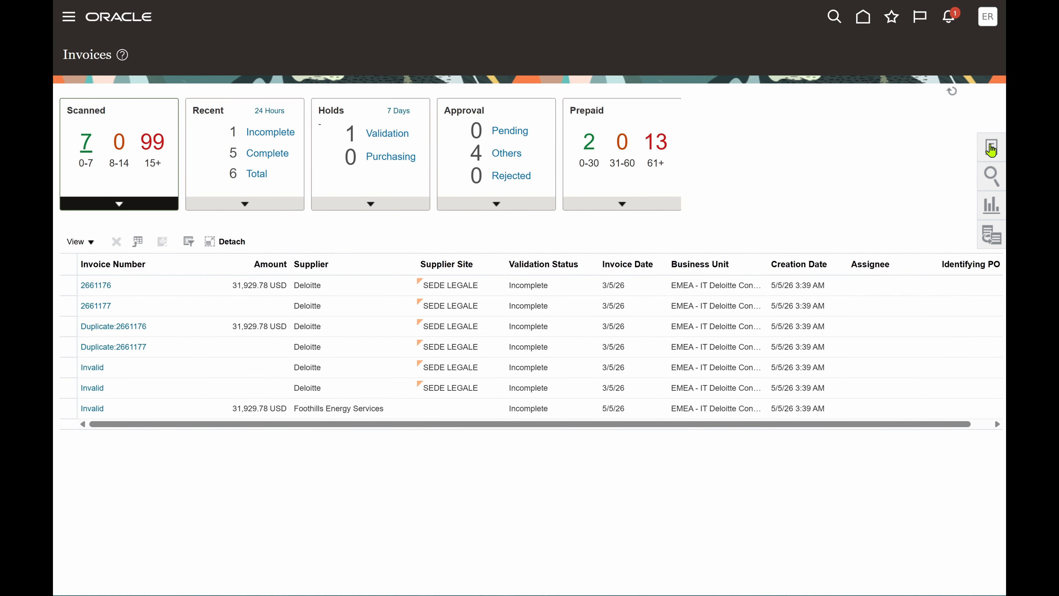
- Create a new invoice and choose Erpzen Dell Supplier as its supplier by searching for "erpzen"
{"action": "left_click", "coordinate": [992, 149]}
{"action": "left_click", "coordinate": [813, 130]}
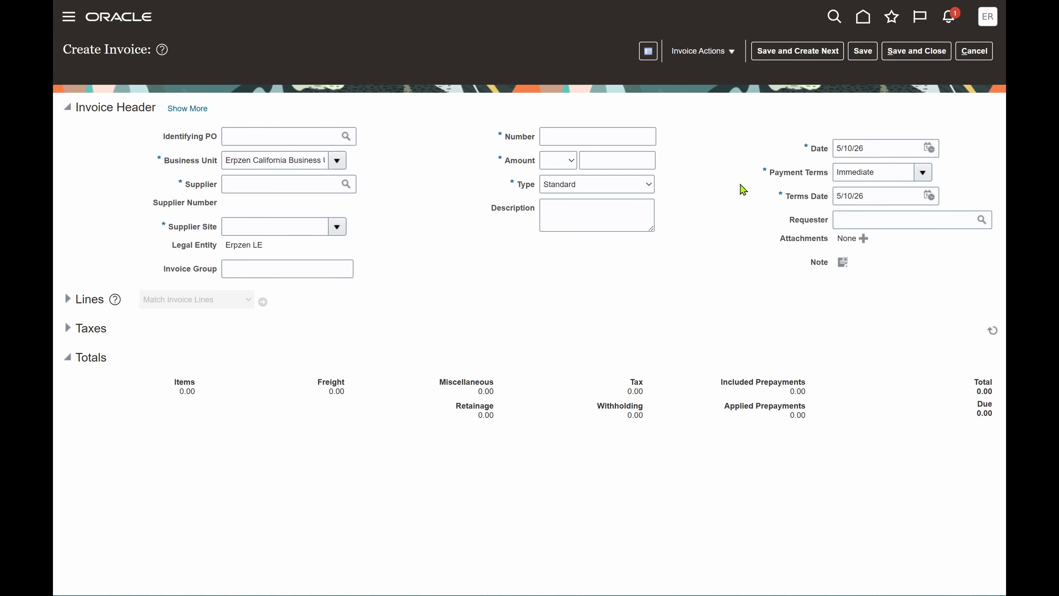
{"action": "left_click", "coordinate": [346, 184]}
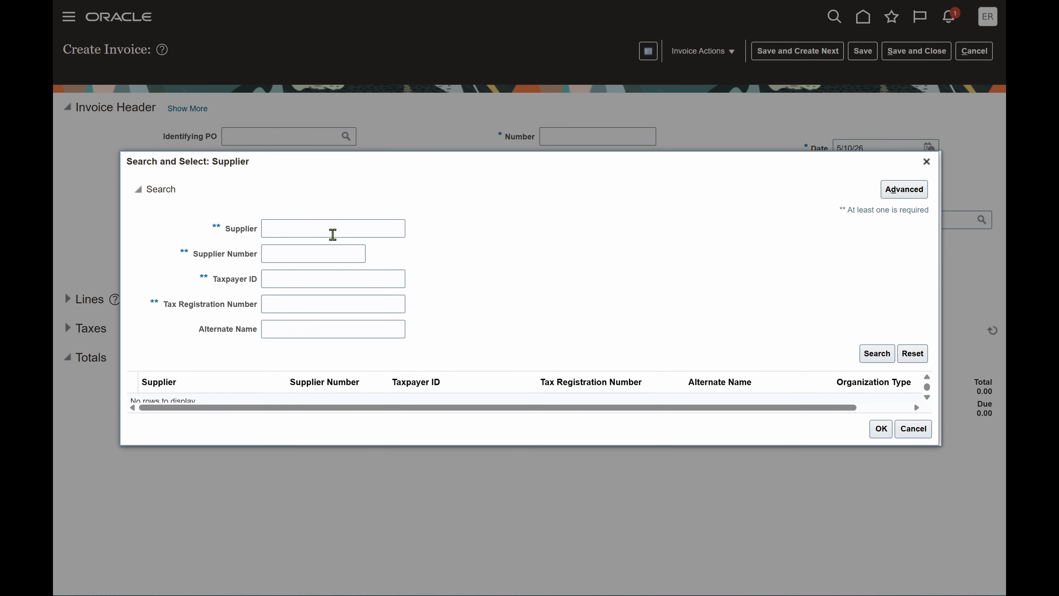
{"action": "left_click", "coordinate": [336, 230]}
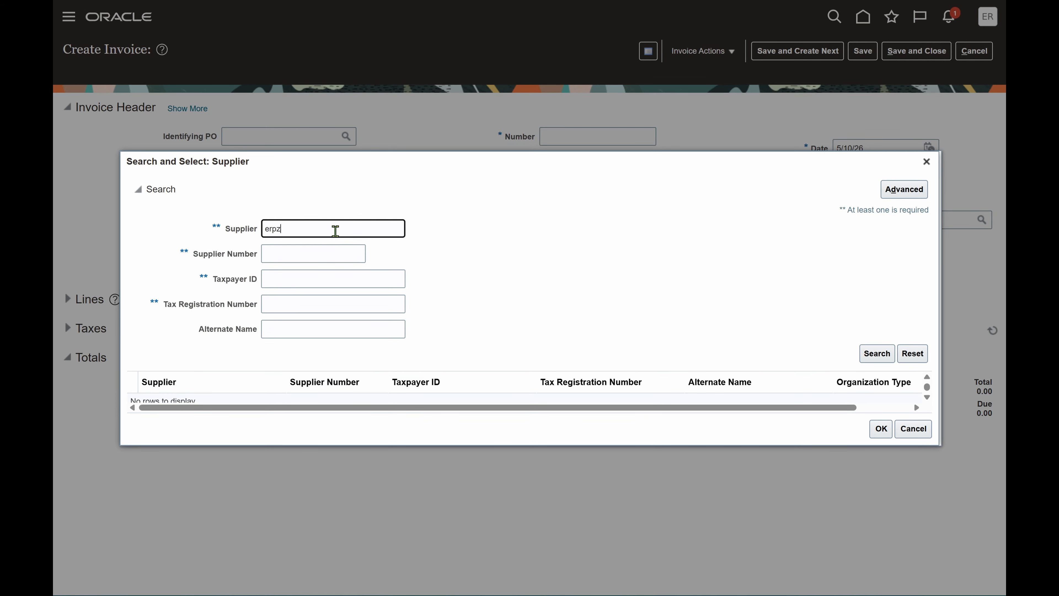
{"action": "key", "text": "Return"}
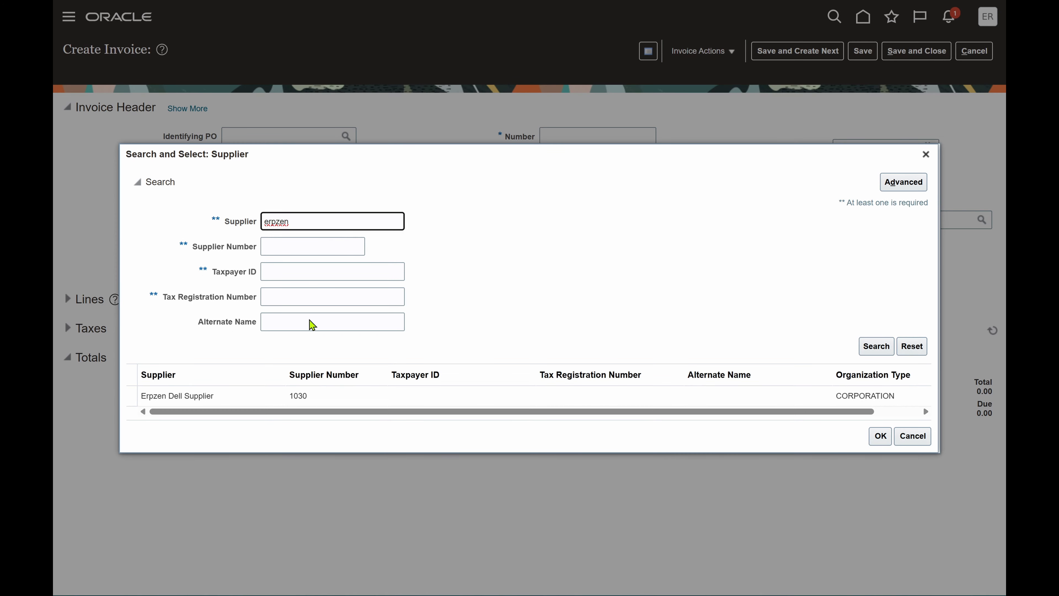
{"action": "left_click", "coordinate": [369, 397]}
{"action": "left_click", "coordinate": [879, 437]}
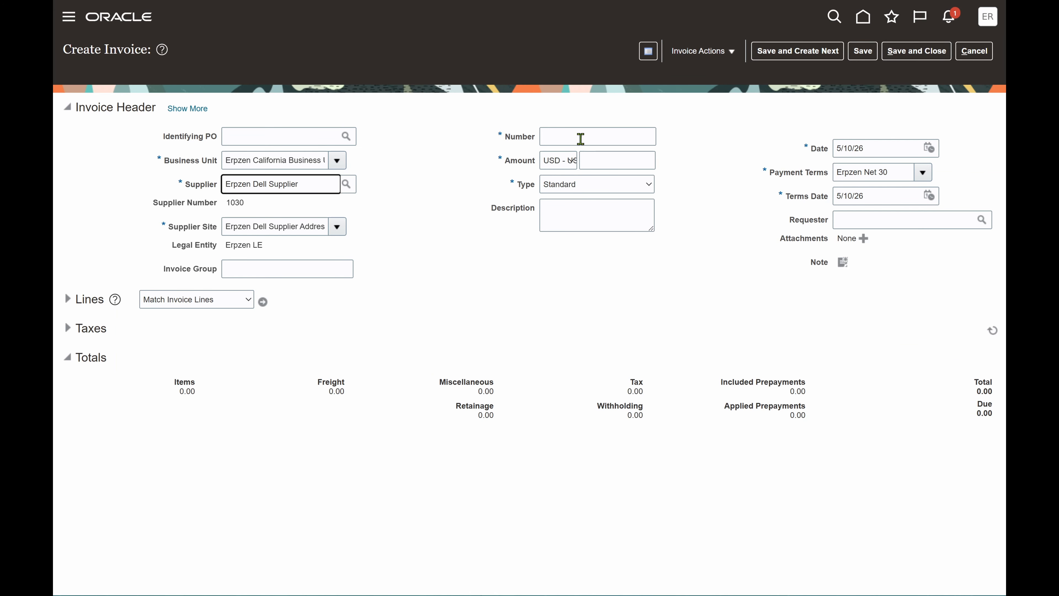
- Set the invoice number to Credit_Memo_1 and the amount to -10000 USD
{"action": "left_click", "coordinate": [579, 136]}
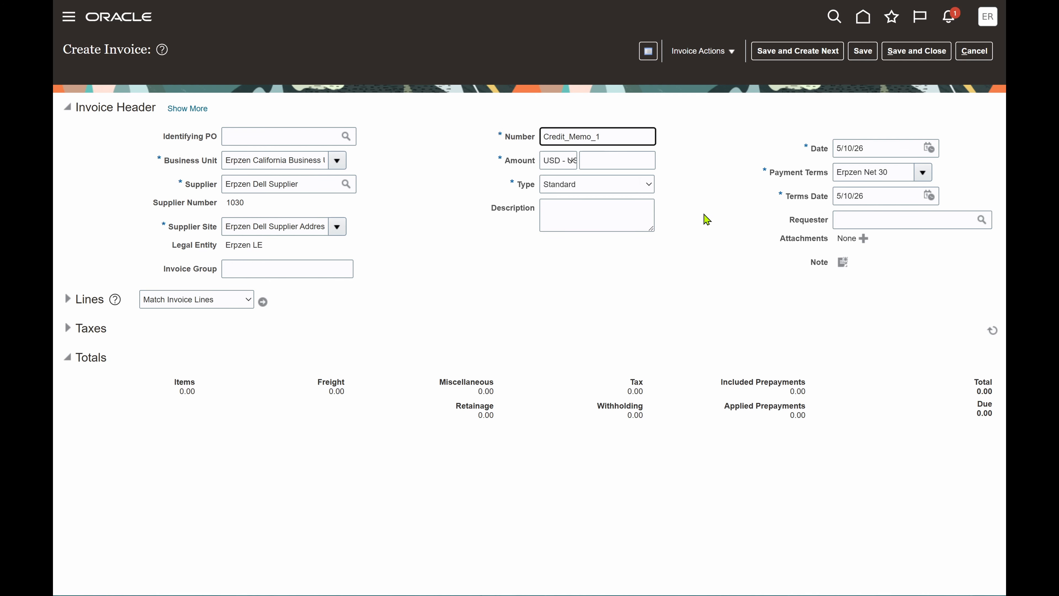
{"action": "left_click", "coordinate": [637, 160]}
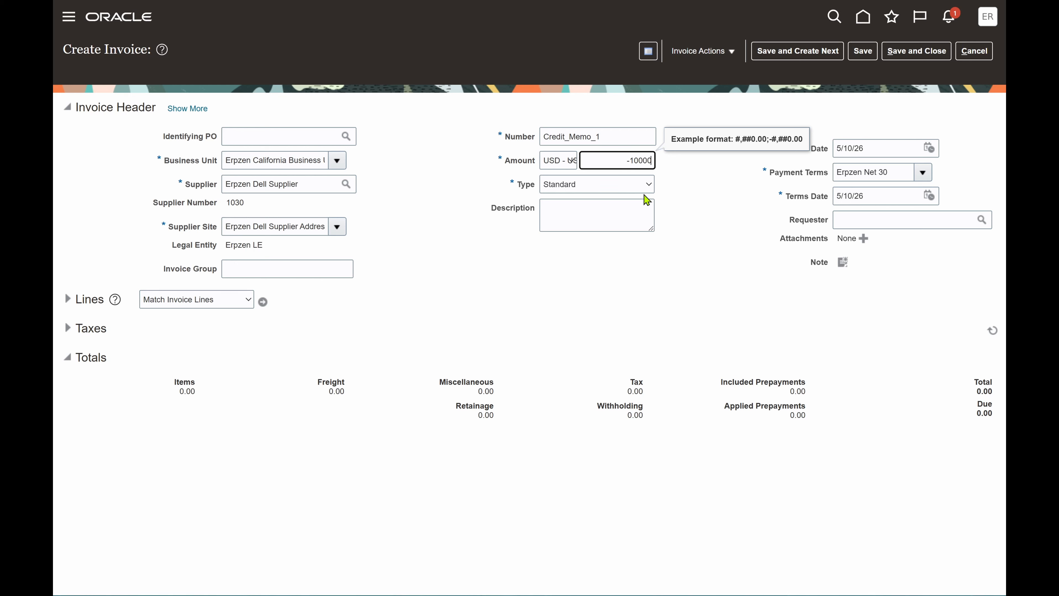
{"action": "left_click", "coordinate": [698, 205]}
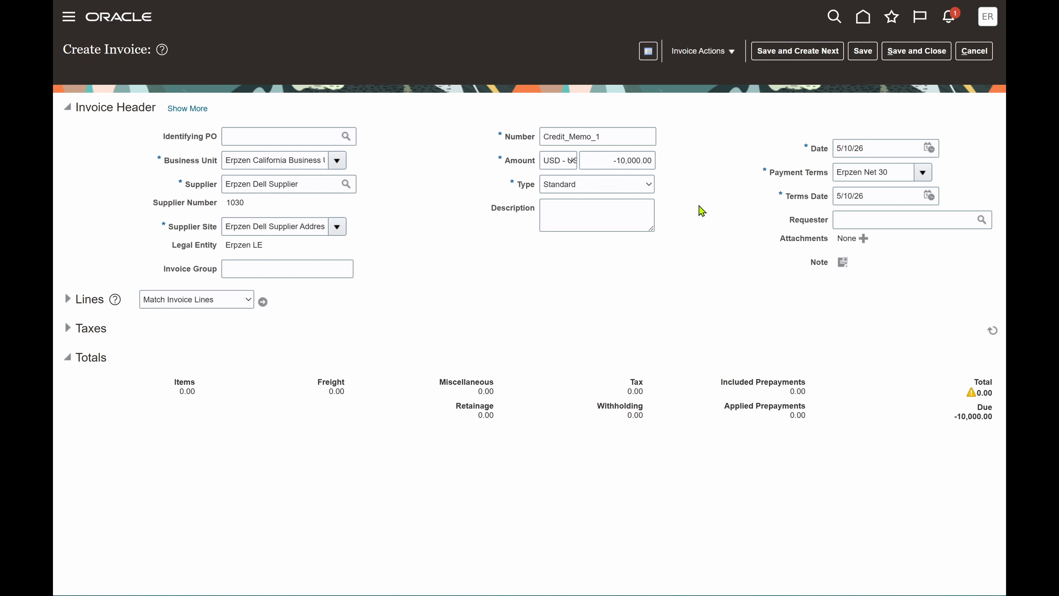
- Set the invoice type to Credit memo and the payment terms to Immediate
{"action": "left_click", "coordinate": [646, 189]}
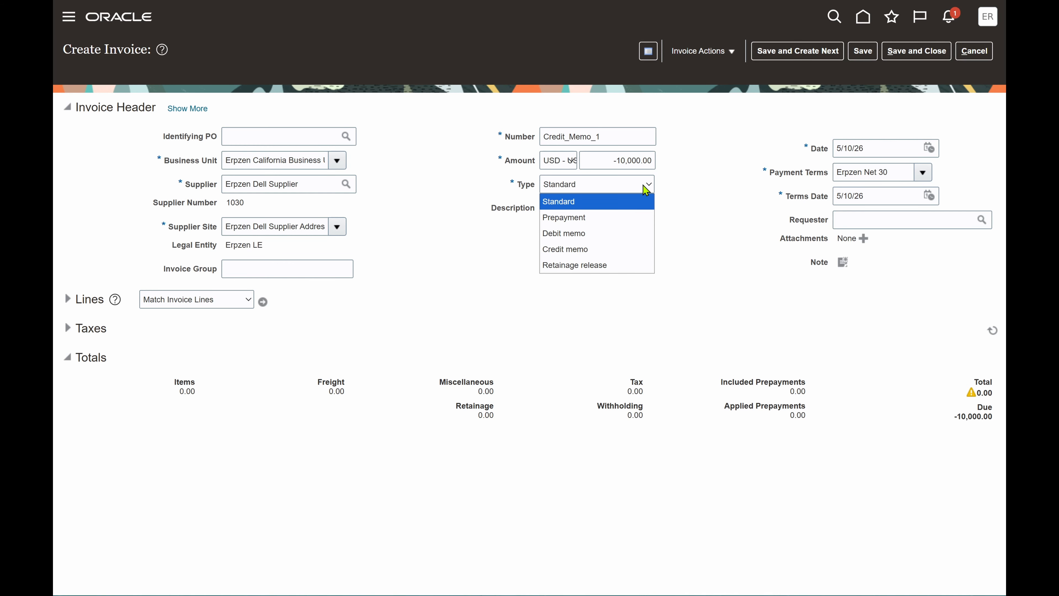
{"action": "left_click", "coordinate": [609, 251]}
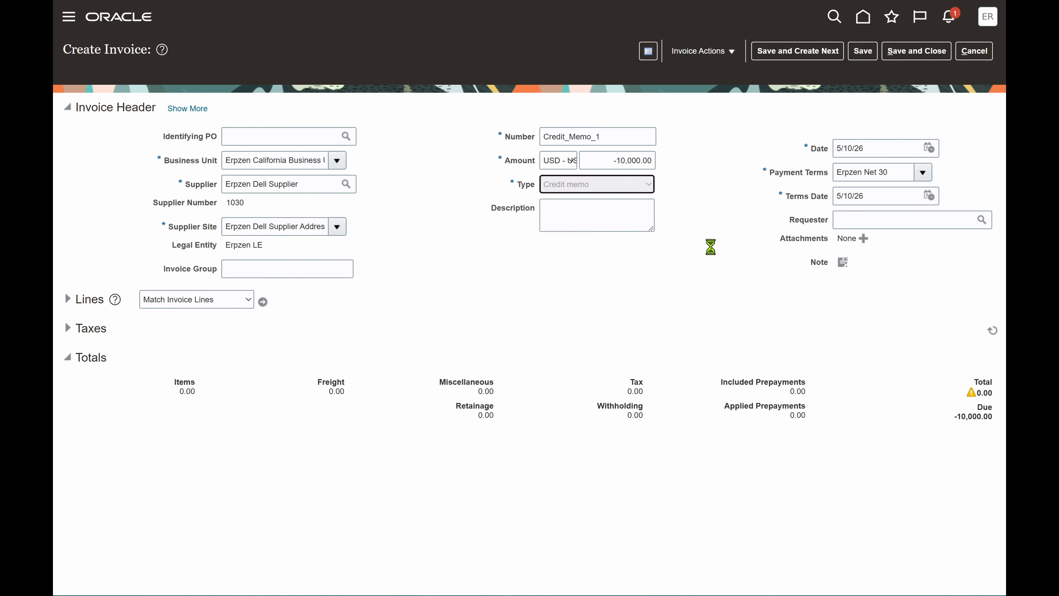
{"action": "left_click", "coordinate": [695, 172]}
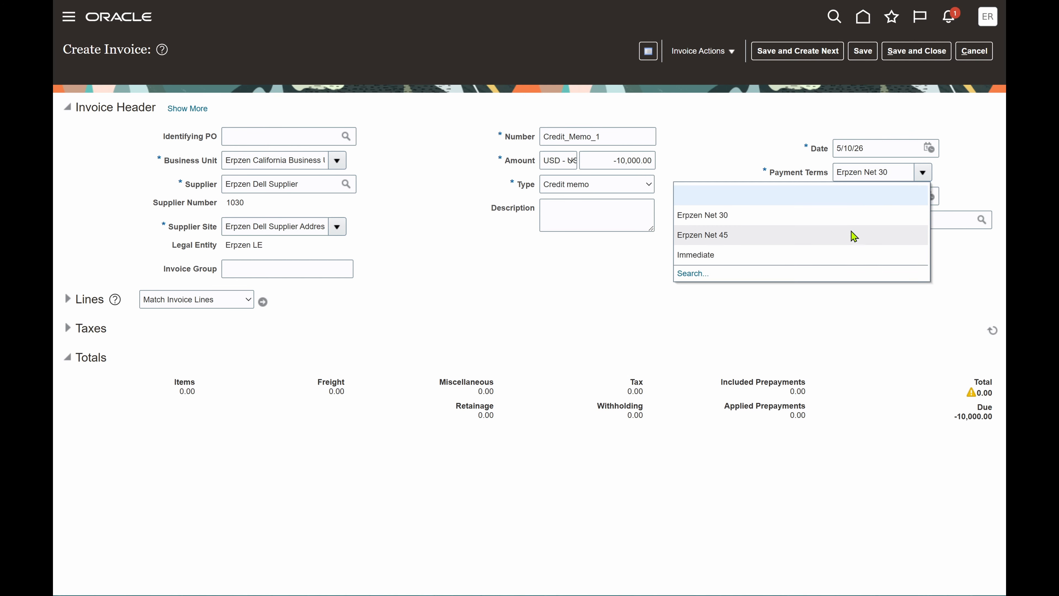
{"action": "left_click", "coordinate": [726, 253]}
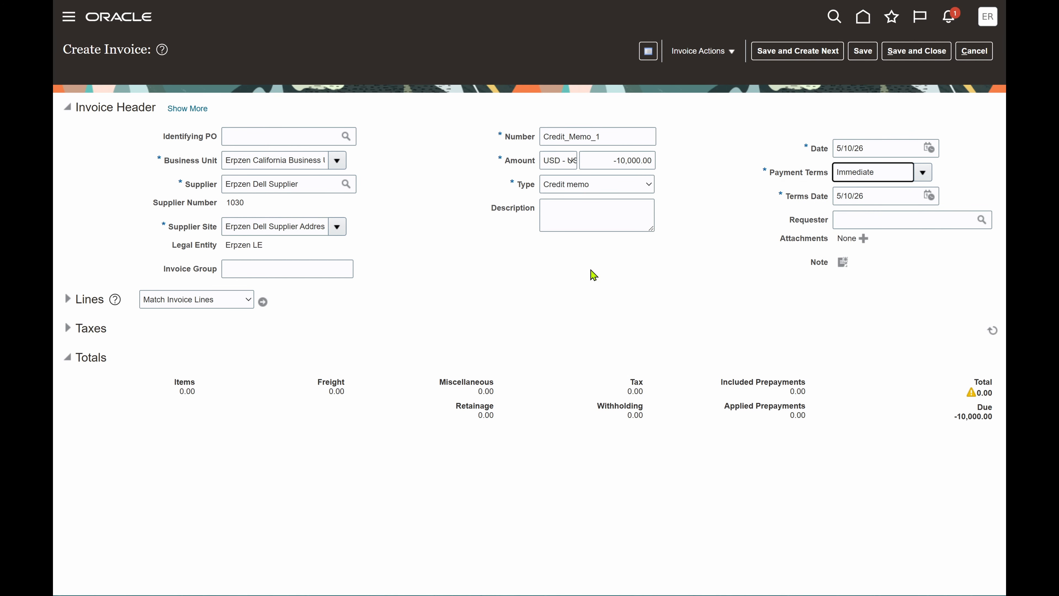
- Fill invoice line 1 with amount -10000 and the distribution combination for company 101, department 2002, account 74500, with zeros in the remaining segments
{"action": "left_click", "coordinate": [68, 301]}
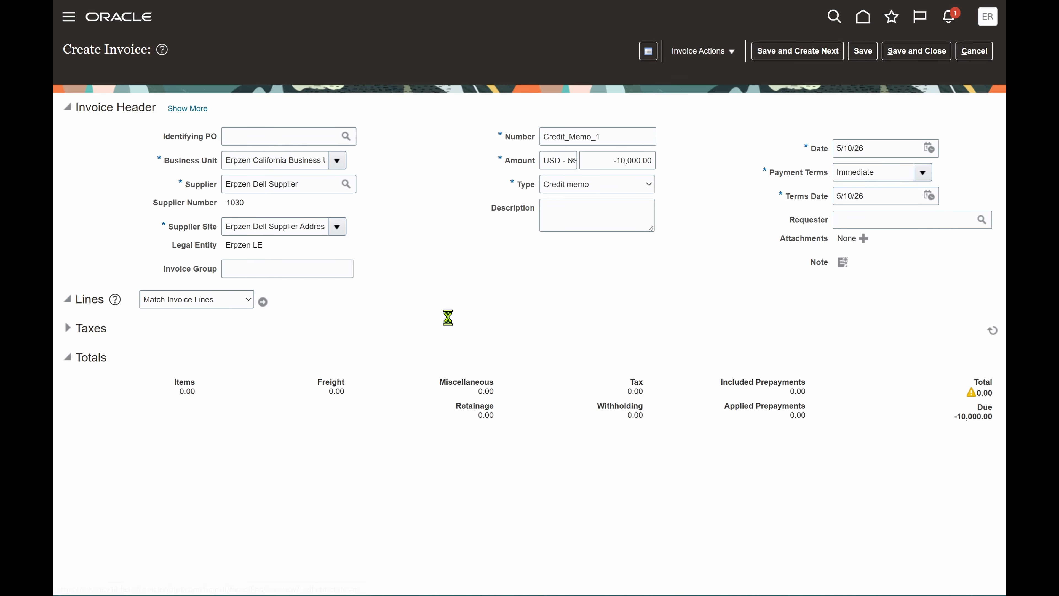
{"action": "type", "text": "-10000"}
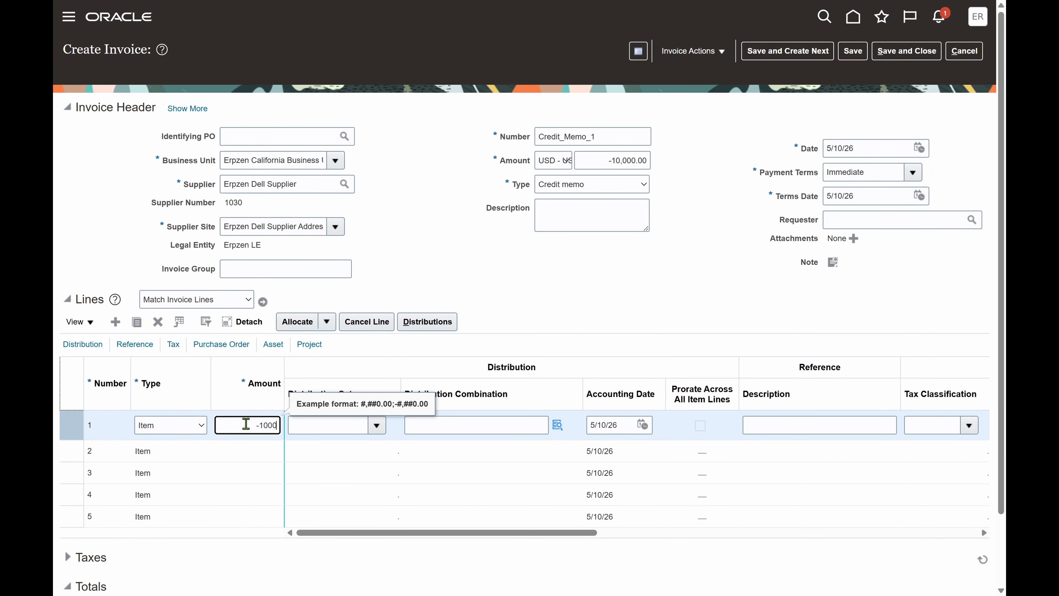
{"action": "left_click", "coordinate": [578, 311]}
{"action": "left_click", "coordinate": [557, 425]}
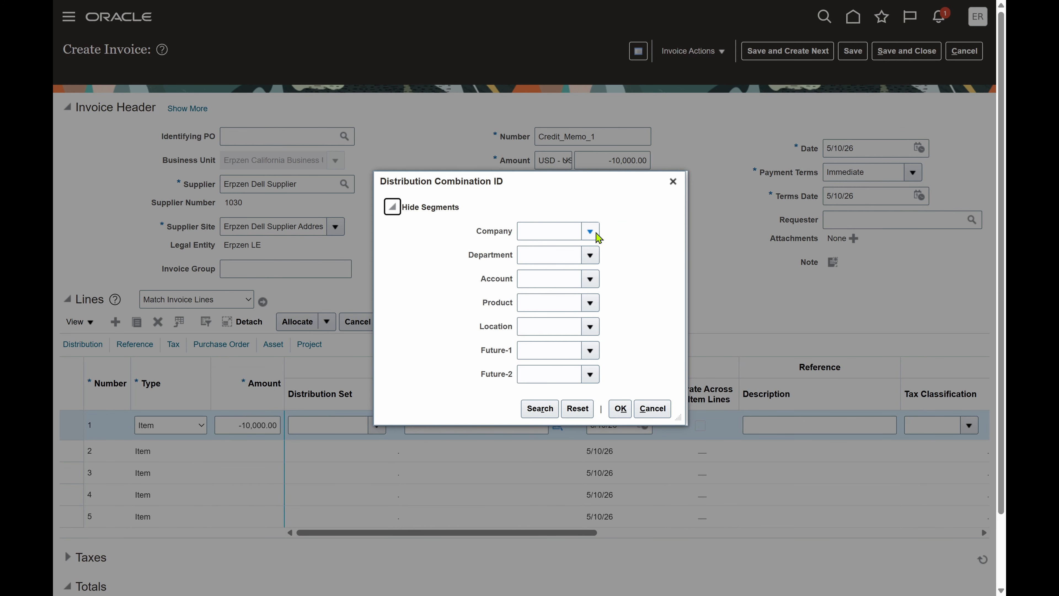
{"action": "left_click", "coordinate": [594, 231]}
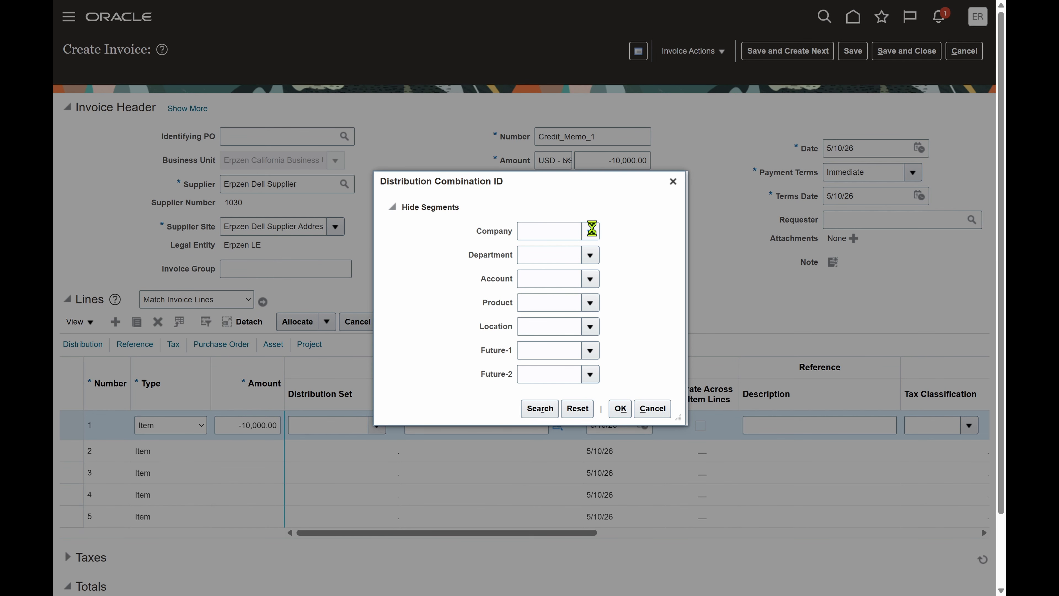
{"action": "left_click", "coordinate": [620, 256]}
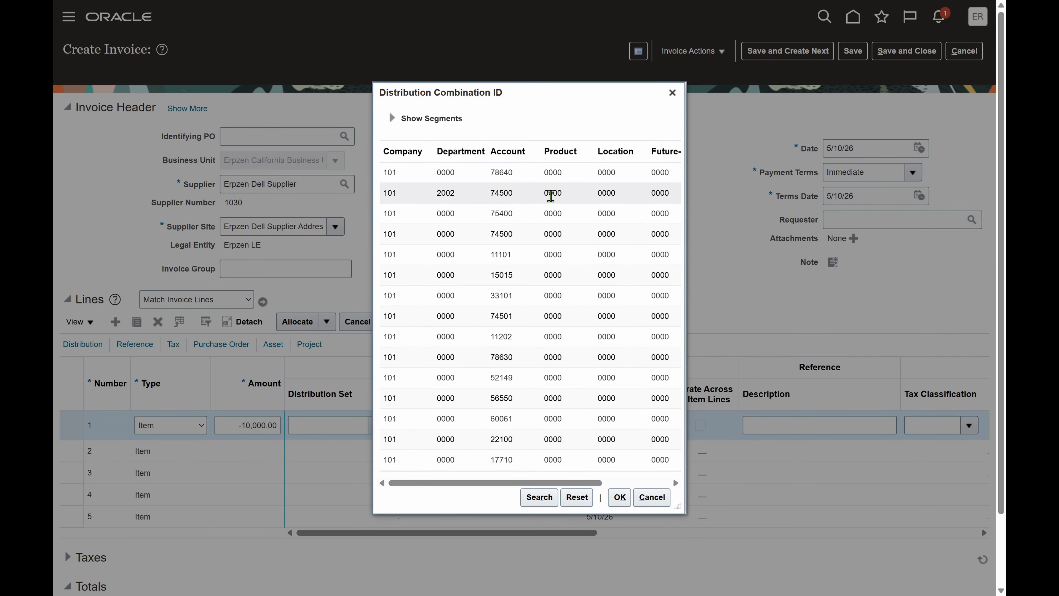
{"action": "left_click", "coordinate": [620, 497]}
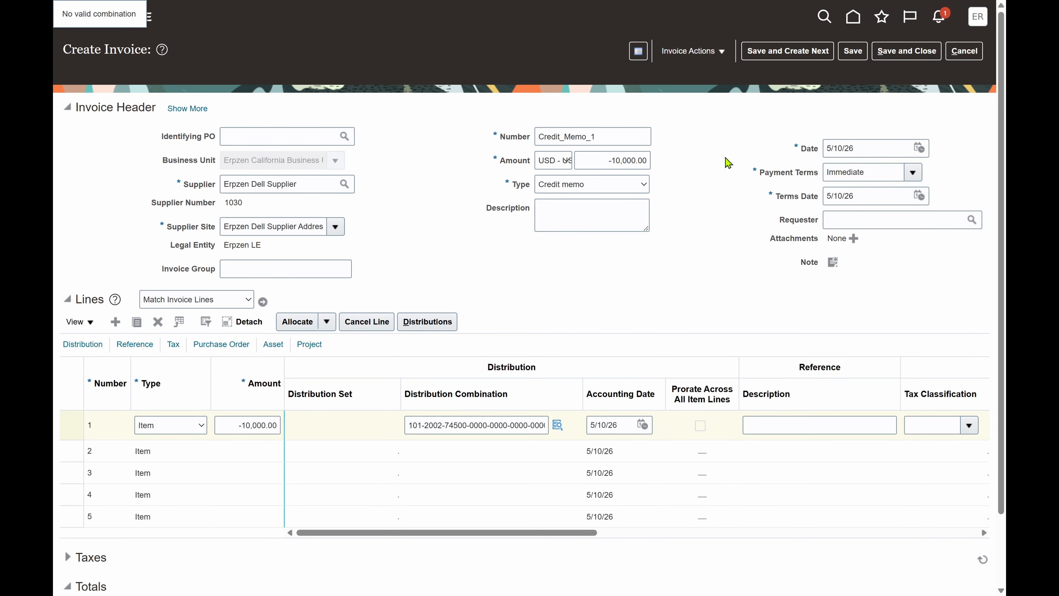
- Save and validate the credit memo, and post it to the ledger
{"action": "left_click", "coordinate": [853, 51]}
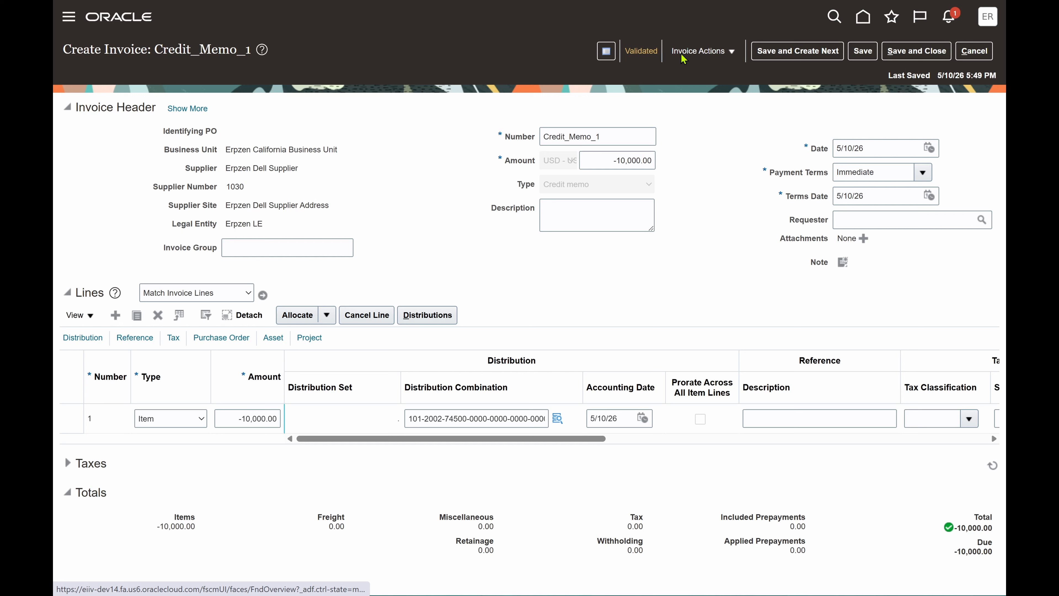
{"action": "left_click", "coordinate": [712, 52]}
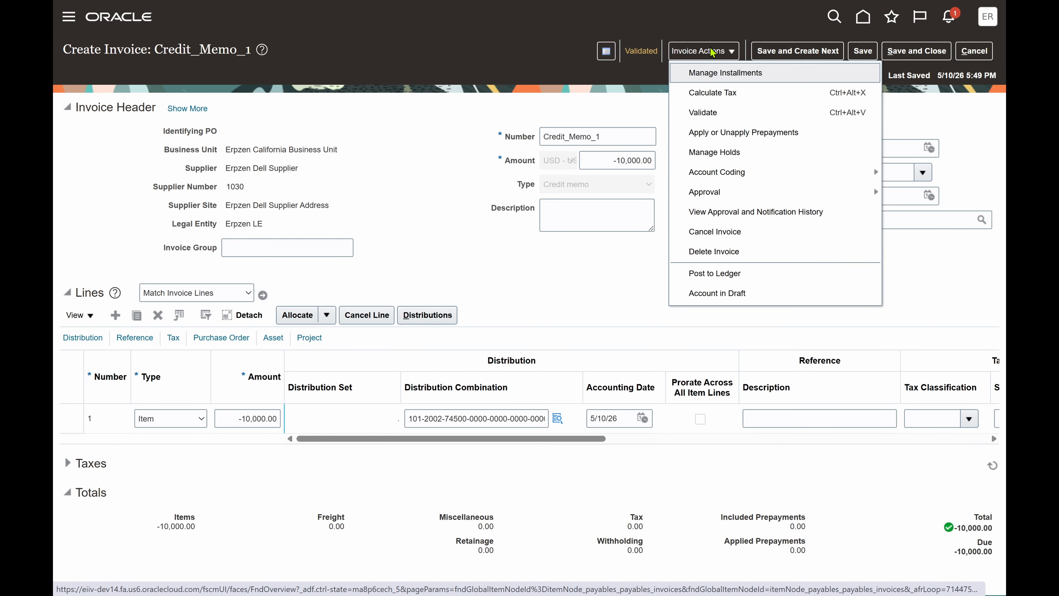
{"action": "left_click", "coordinate": [734, 277]}
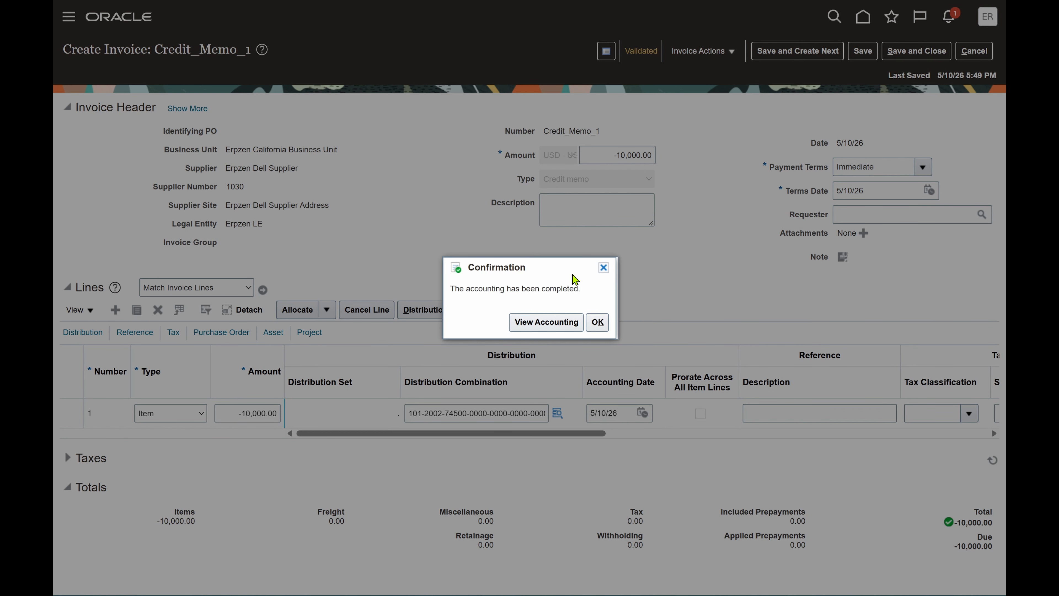
- Review the posted credit memo's accounting lines, and save and close Credit_Memo_1
{"action": "left_click", "coordinate": [543, 326]}
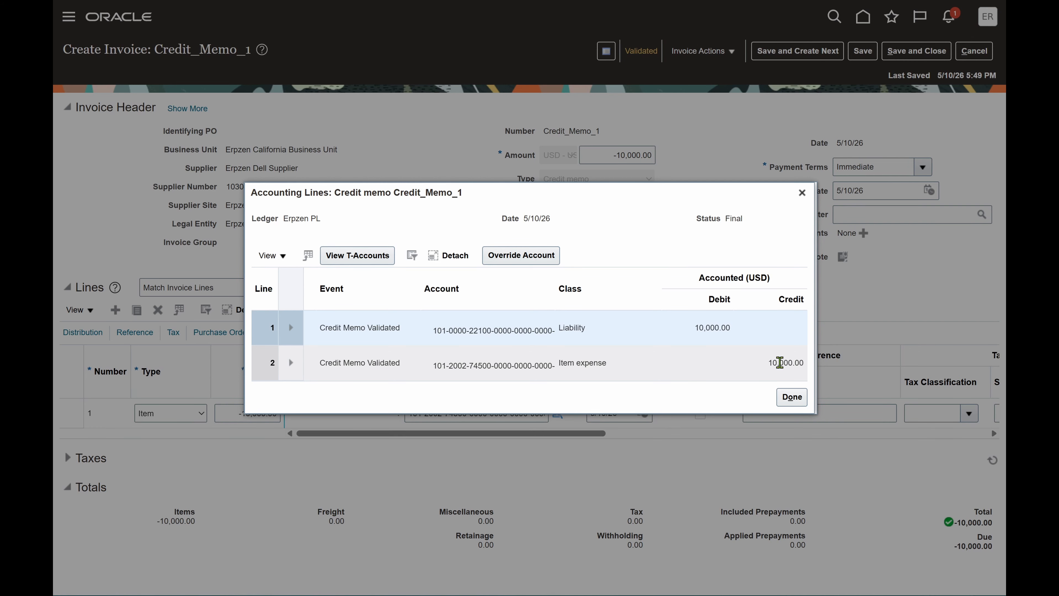
{"action": "left_click", "coordinate": [793, 397]}
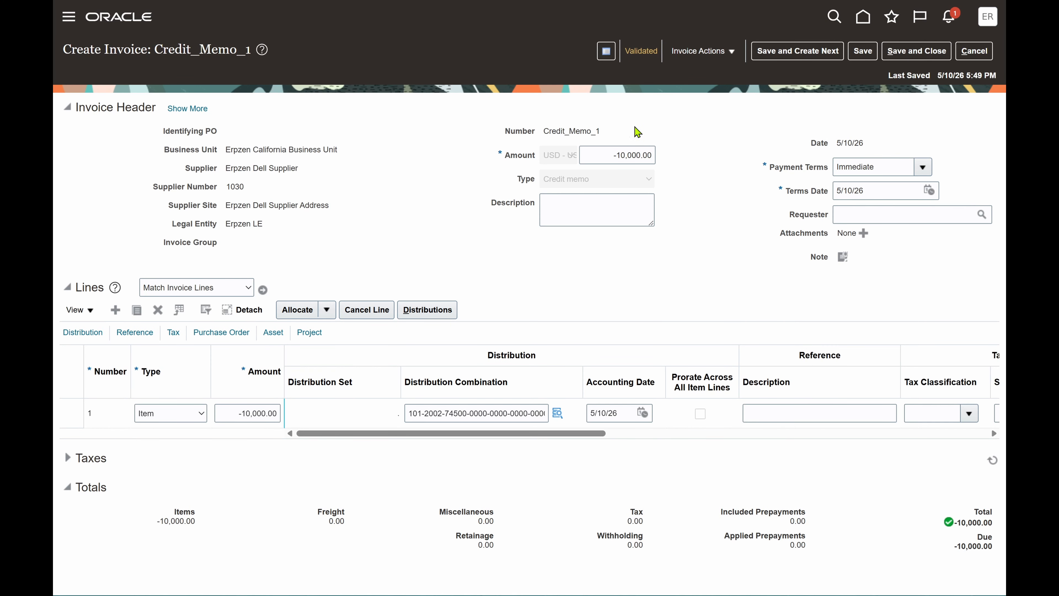
{"action": "left_click_drag", "start_coordinate": [603, 132], "coordinate": [541, 131]}
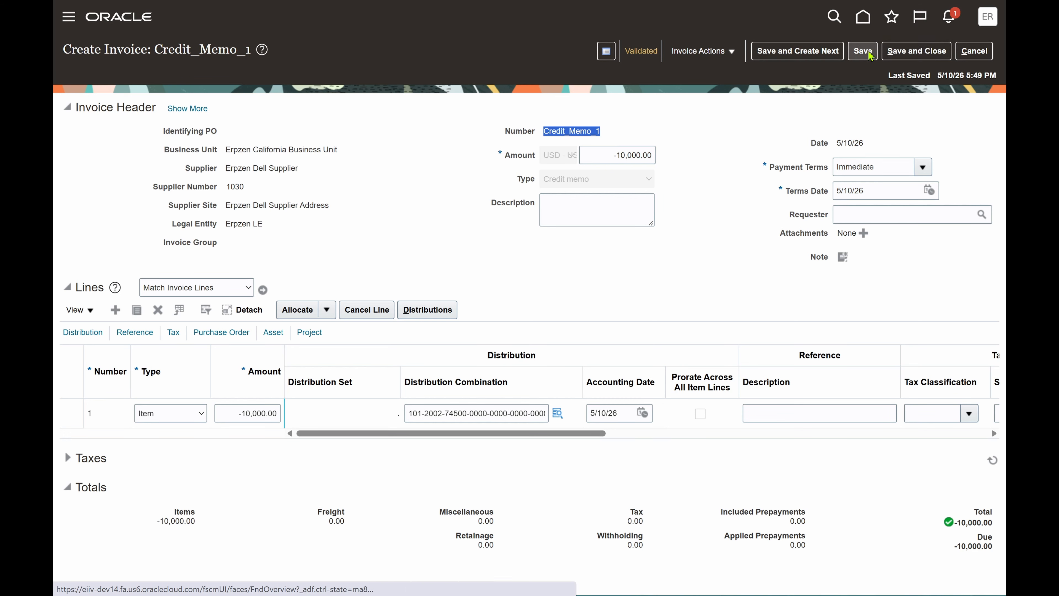
{"action": "left_click", "coordinate": [907, 52]}
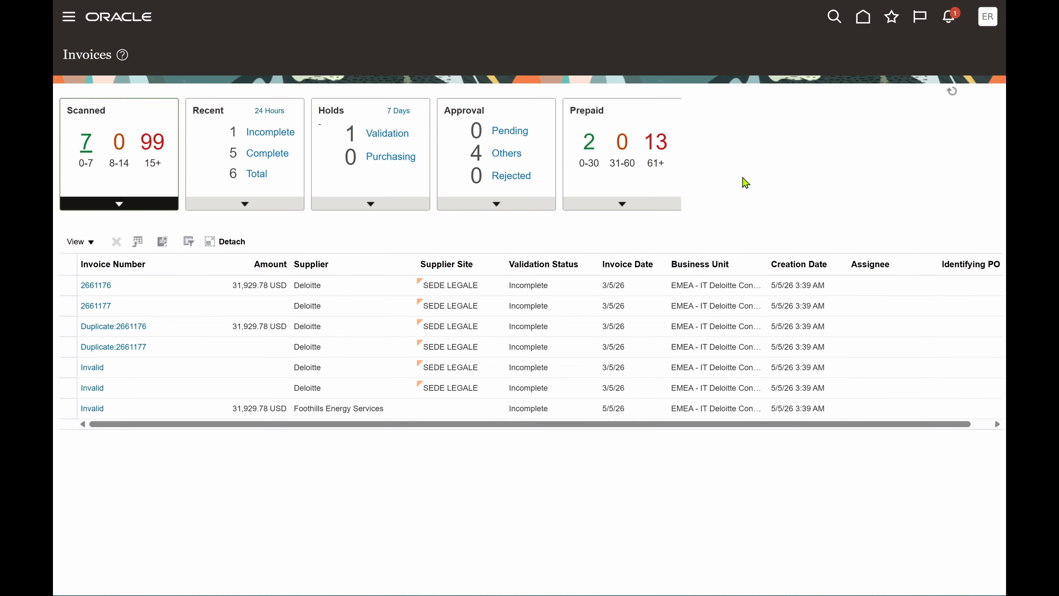
- Create a second invoice and assign Erpzen Dell Supplier to it by searching for "erpzen"
{"action": "left_click", "coordinate": [992, 147]}
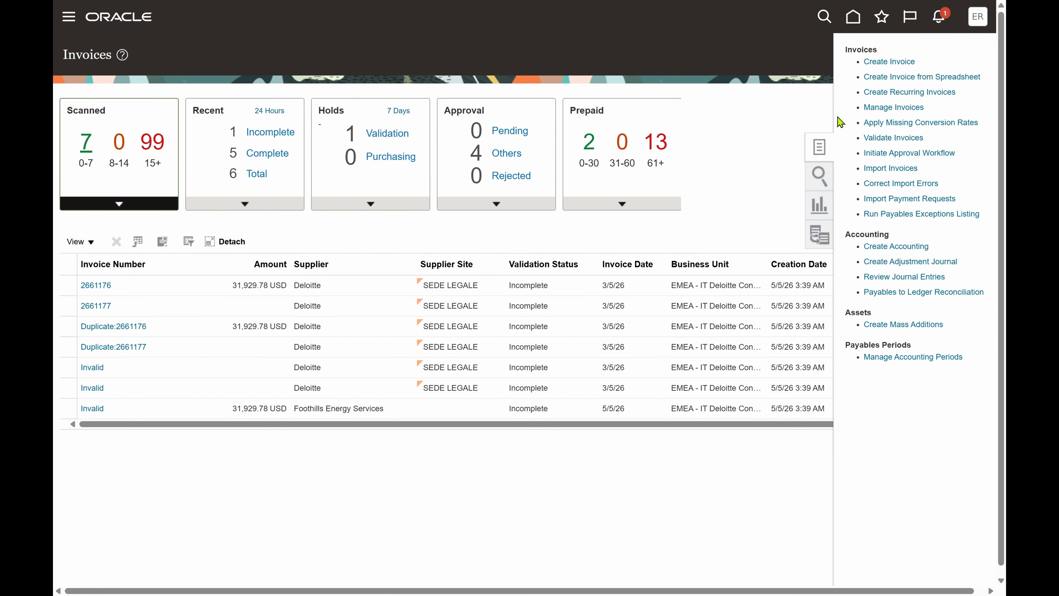
{"action": "left_click", "coordinate": [887, 63]}
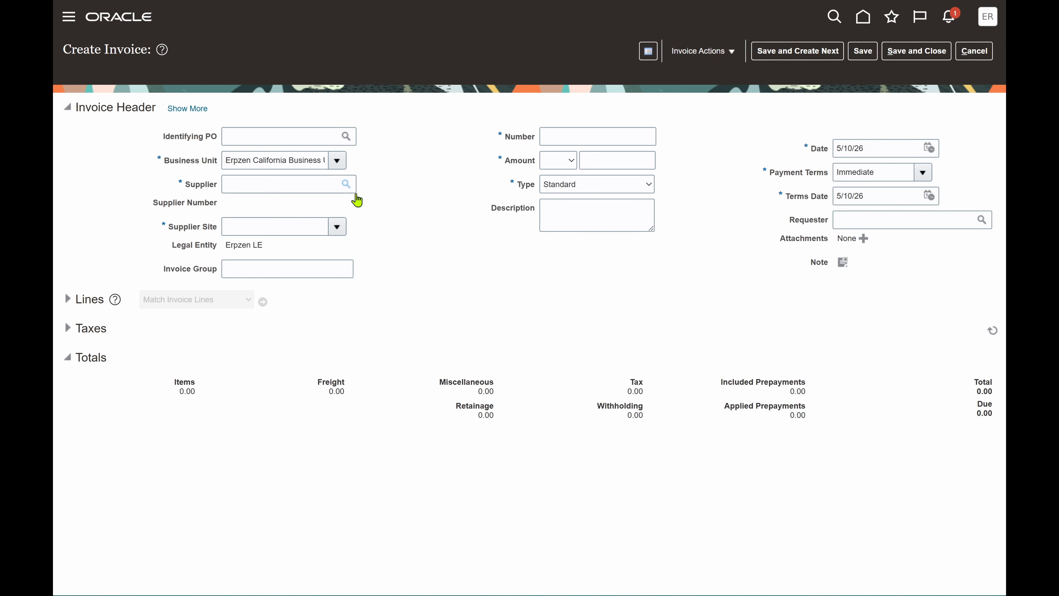
{"action": "left_click", "coordinate": [349, 187]}
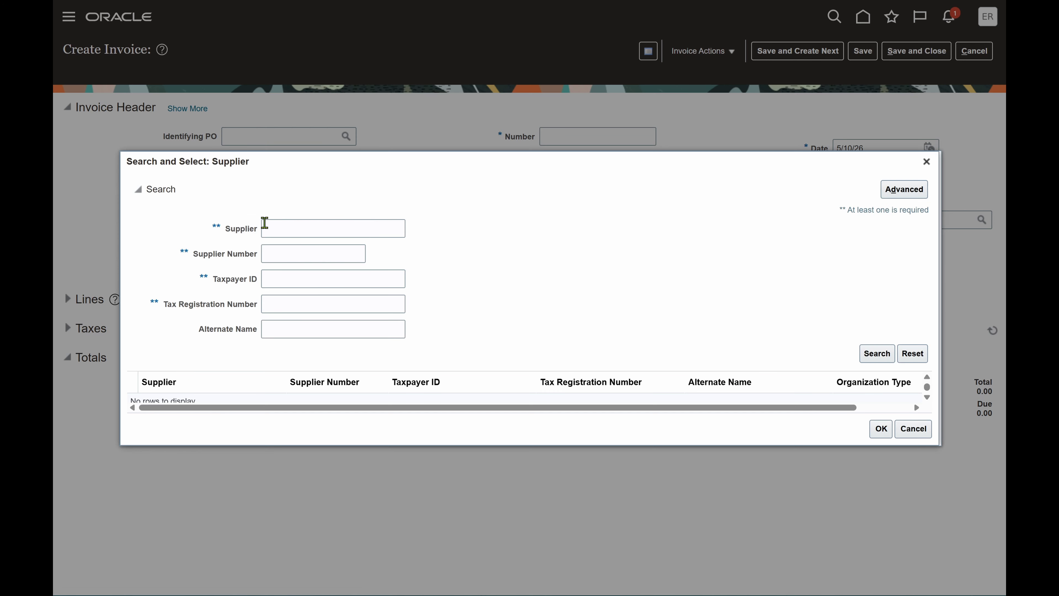
{"action": "left_click", "coordinate": [332, 230]}
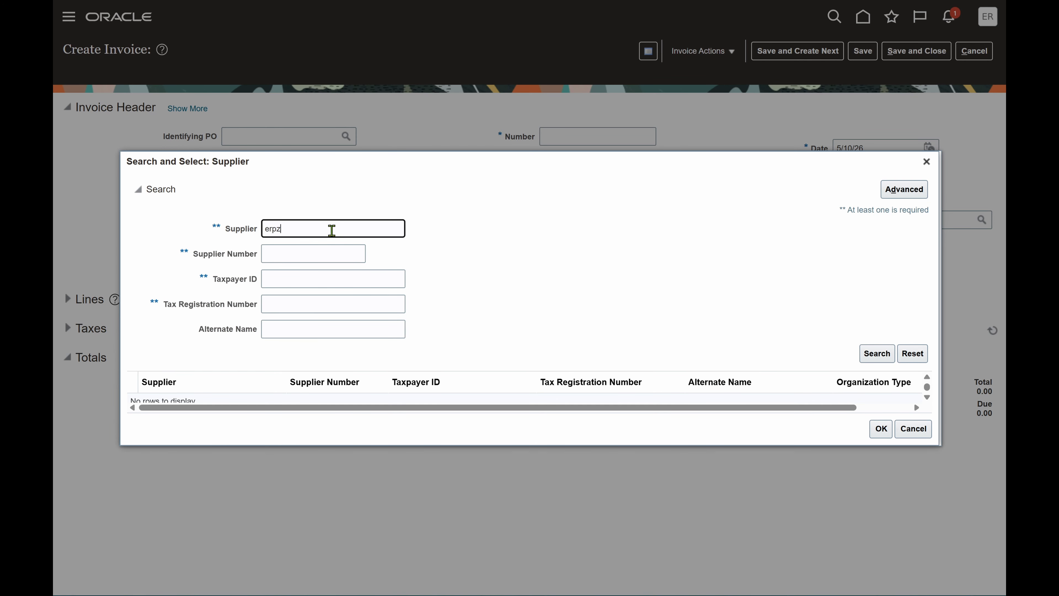
{"action": "key", "text": "Return"}
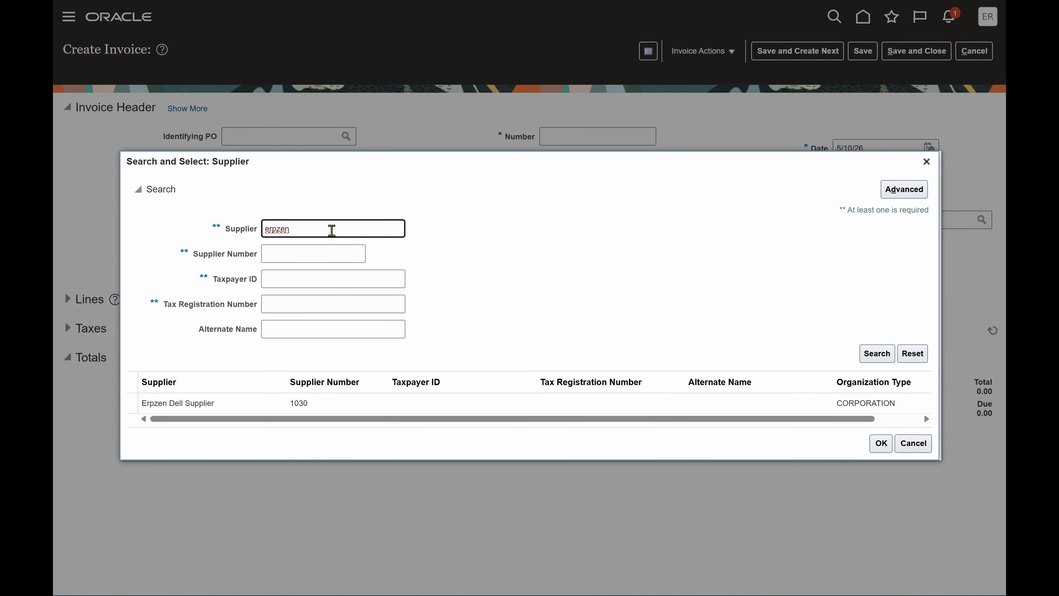
{"action": "left_click", "coordinate": [379, 401]}
{"action": "left_click", "coordinate": [880, 437]}
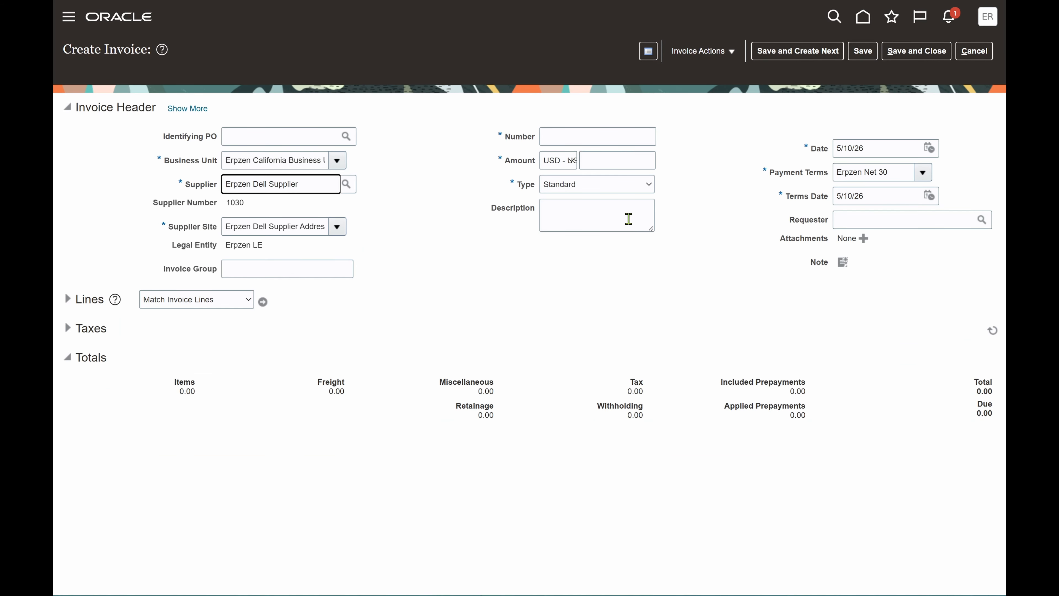
- Set the second invoice's number to Standalone Invoice and its amount to 30000 USD
{"action": "left_click", "coordinate": [592, 139]}
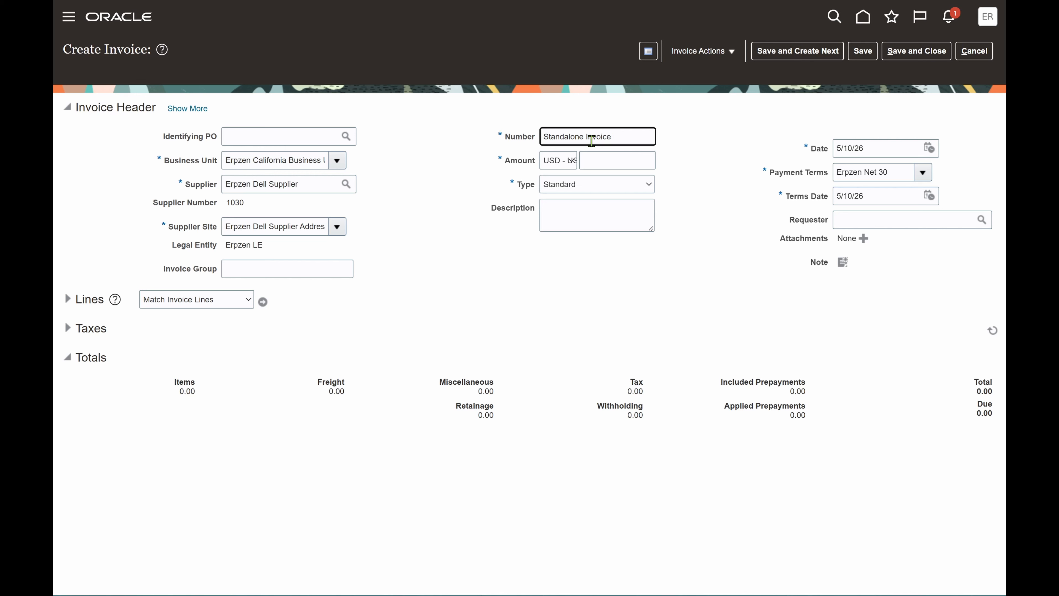
{"action": "left_click", "coordinate": [637, 161]}
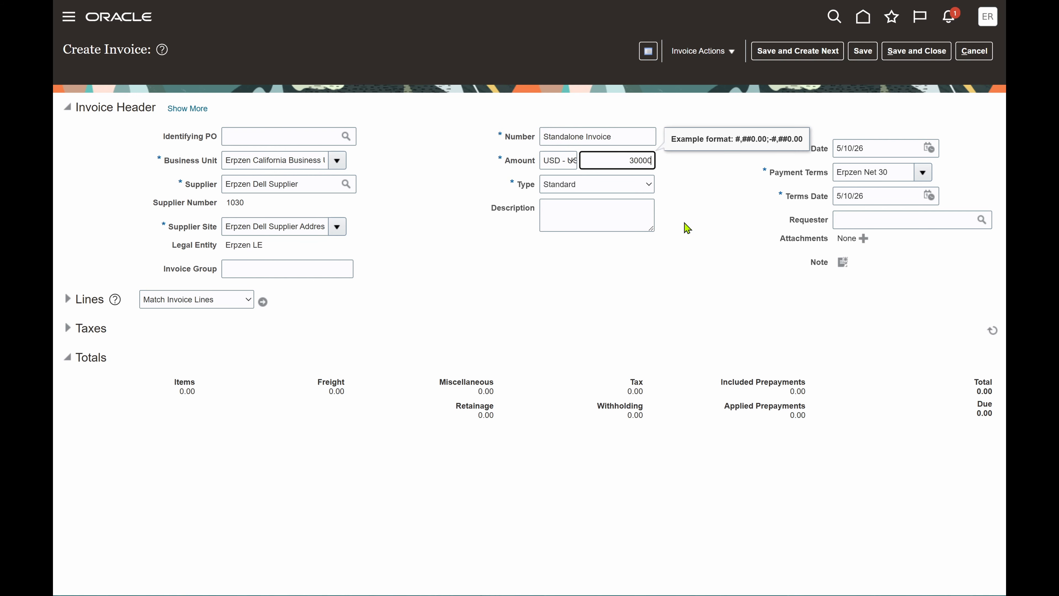
{"action": "left_click", "coordinate": [712, 230]}
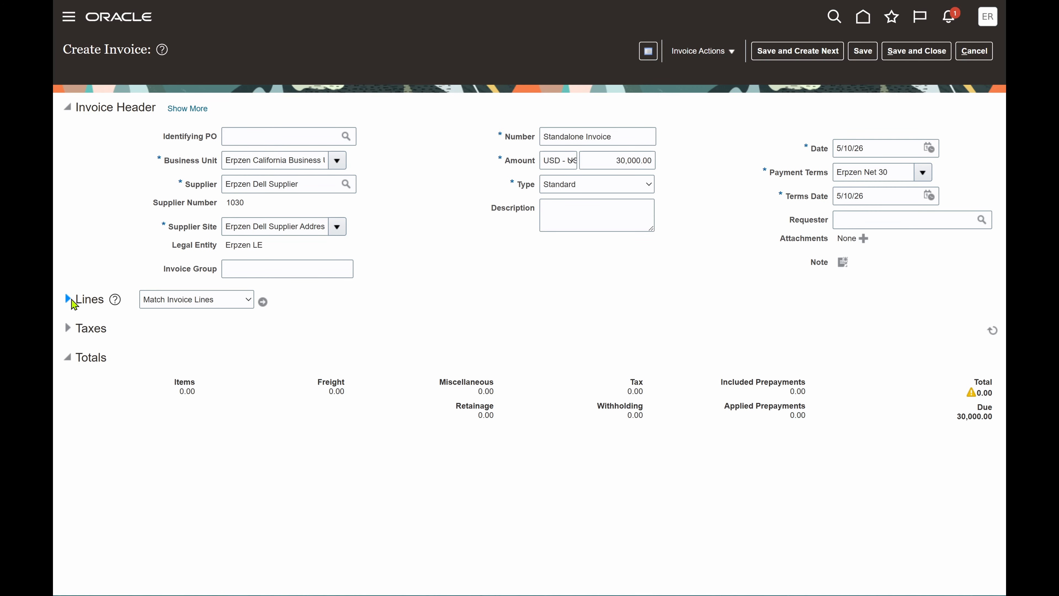
- Set the invoice's payment terms to Immediate and enter 30000 as the amount of invoice line 1
{"action": "left_click", "coordinate": [69, 300]}
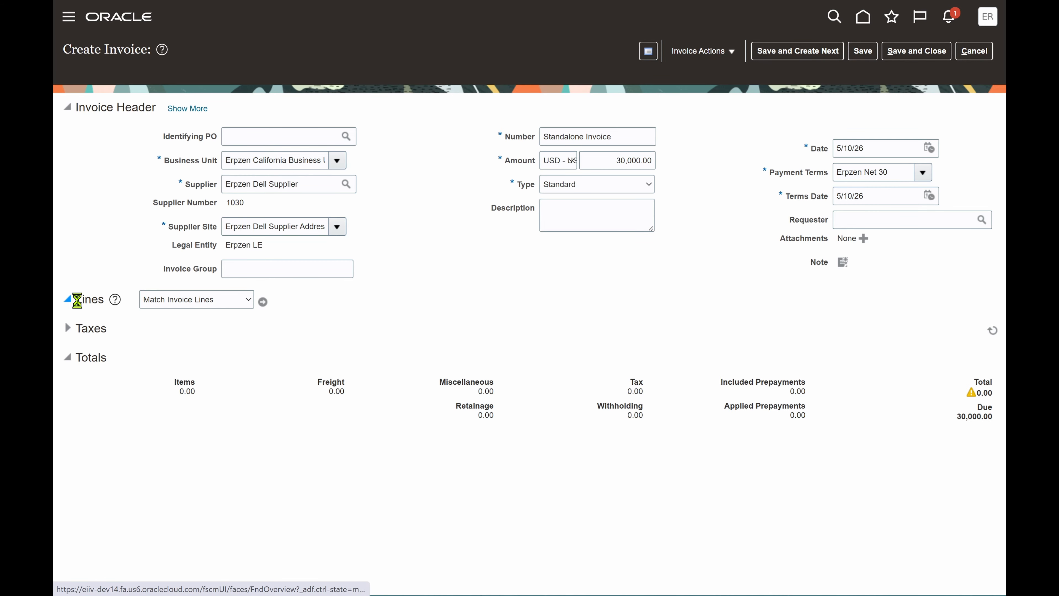
{"action": "left_click", "coordinate": [913, 175]}
{"action": "left_click", "coordinate": [710, 255]}
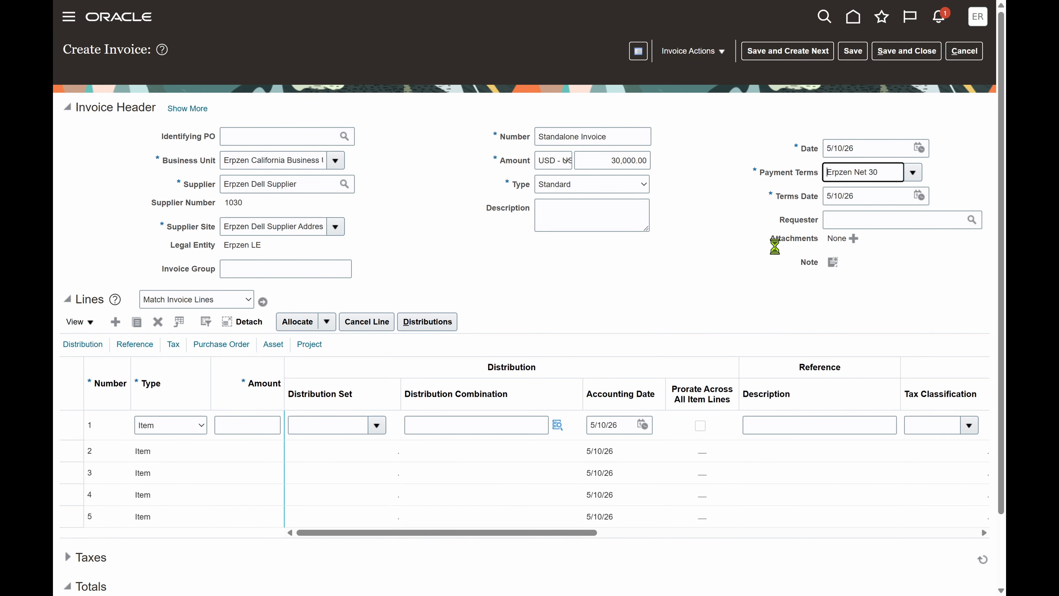
{"action": "left_click", "coordinate": [271, 422]}
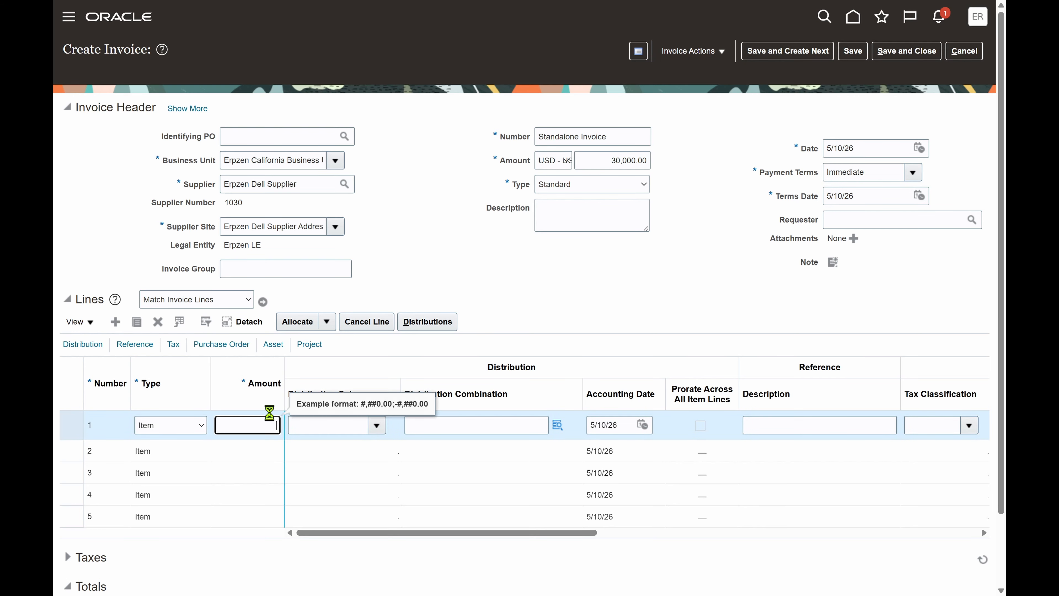
{"action": "type", "text": "30000"}
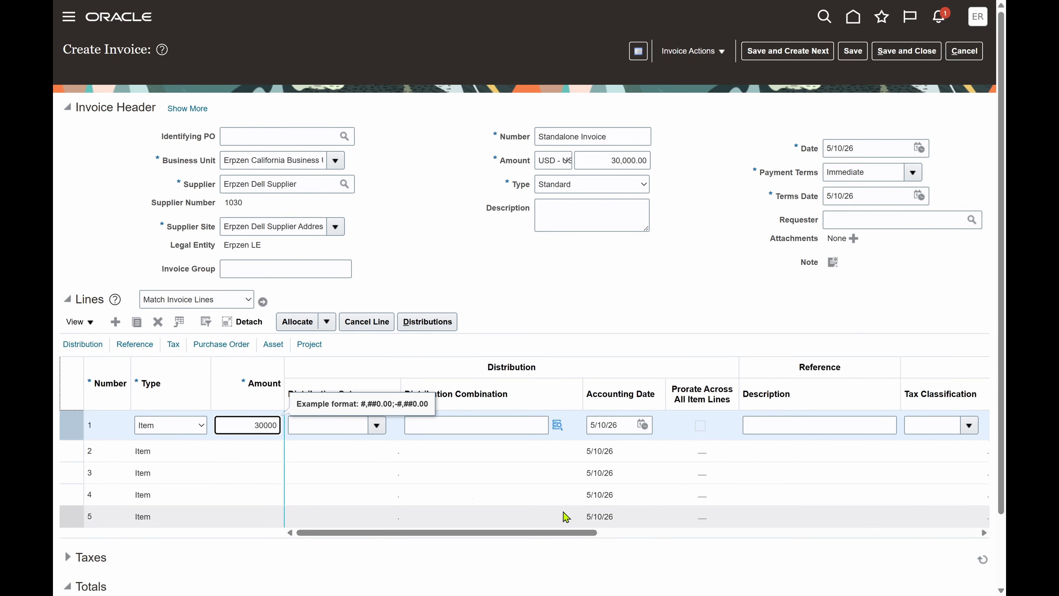
{"action": "left_click", "coordinate": [653, 279]}
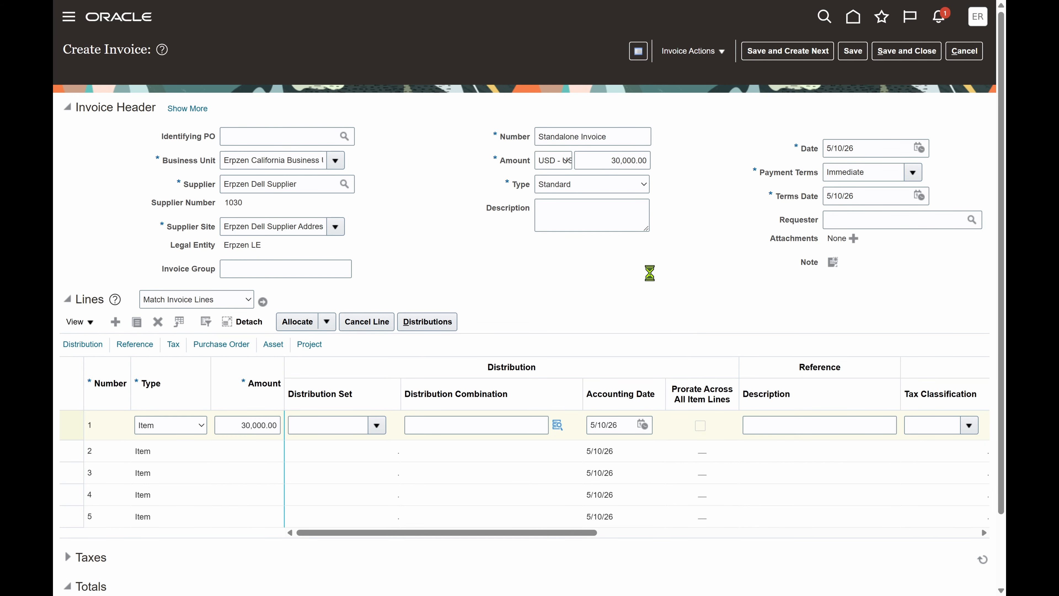
- Assign the distribution combination with company 101, department 0000 and account 75400 to invoice line 1
{"action": "left_click", "coordinate": [560, 425]}
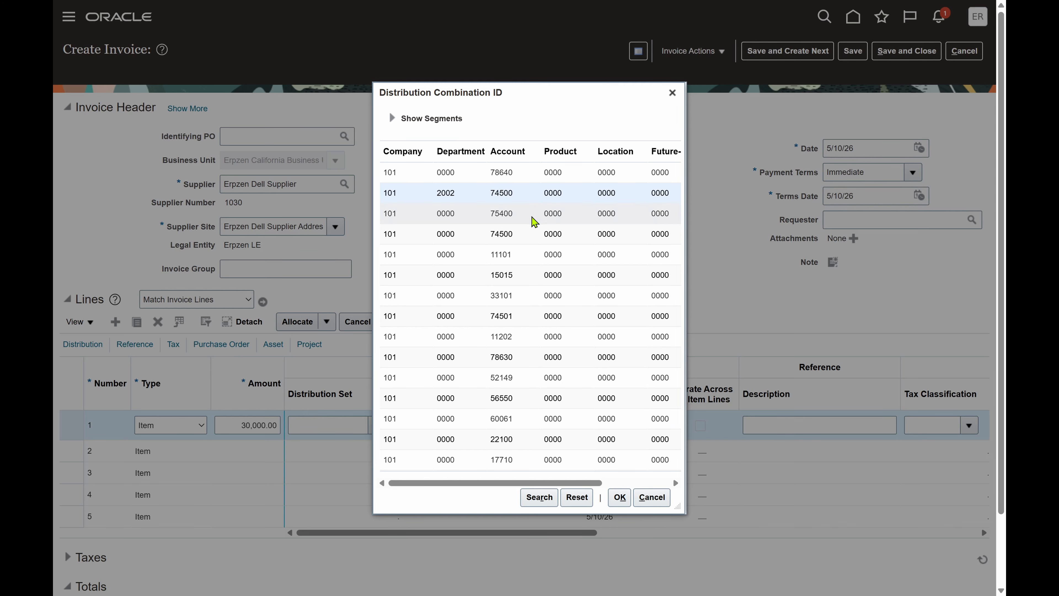
{"action": "left_click", "coordinate": [535, 213]}
{"action": "left_click", "coordinate": [620, 497]}
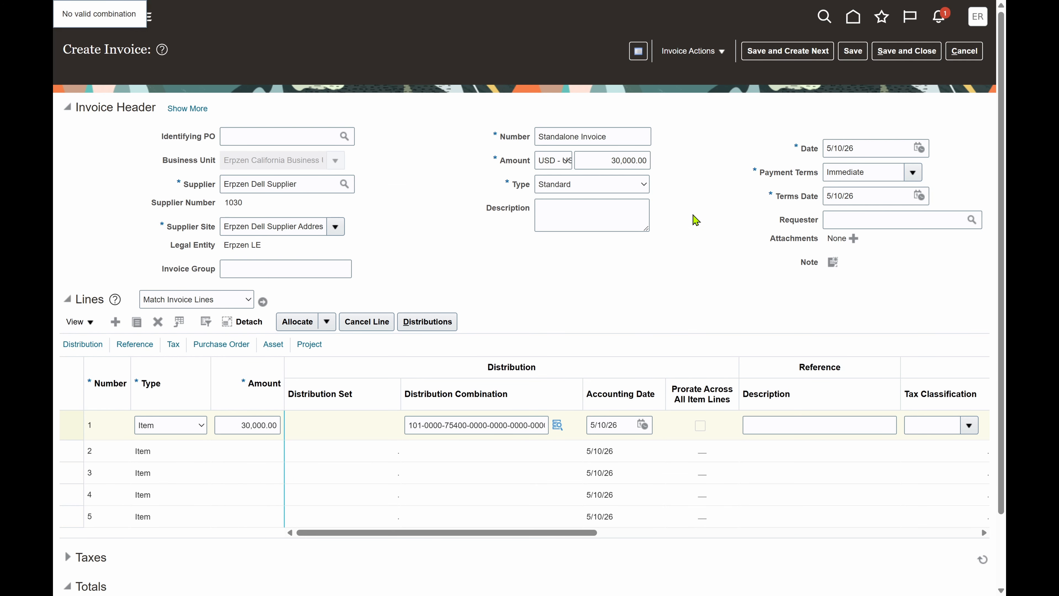
- Save and validate the Standalone Invoice, and post it to the ledger
{"action": "left_click", "coordinate": [849, 50]}
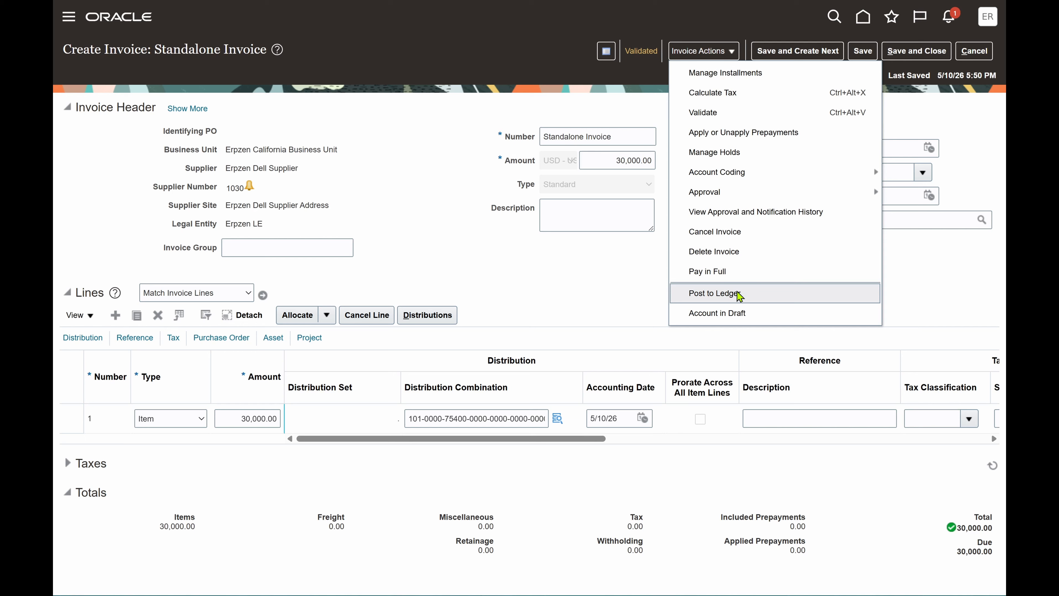
{"action": "left_click", "coordinate": [740, 295]}
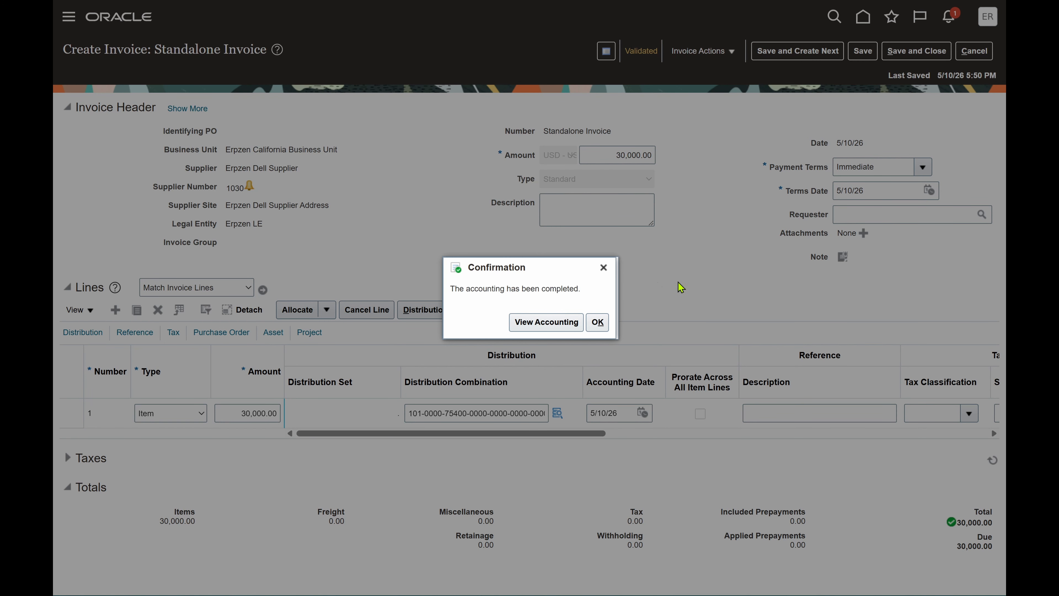
- Review the accounting lines of the posted Standalone Invoice, and save and close the invoice
{"action": "left_click", "coordinate": [546, 322]}
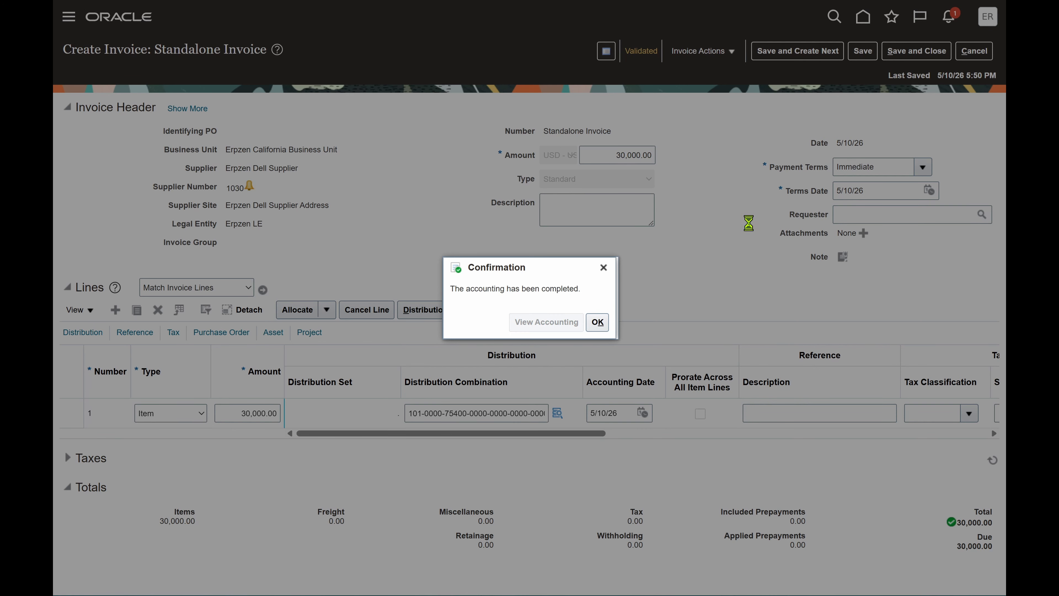
{"action": "left_click_drag", "start_coordinate": [620, 332], "coordinate": [554, 332]}
{"action": "left_click", "coordinate": [600, 368]}
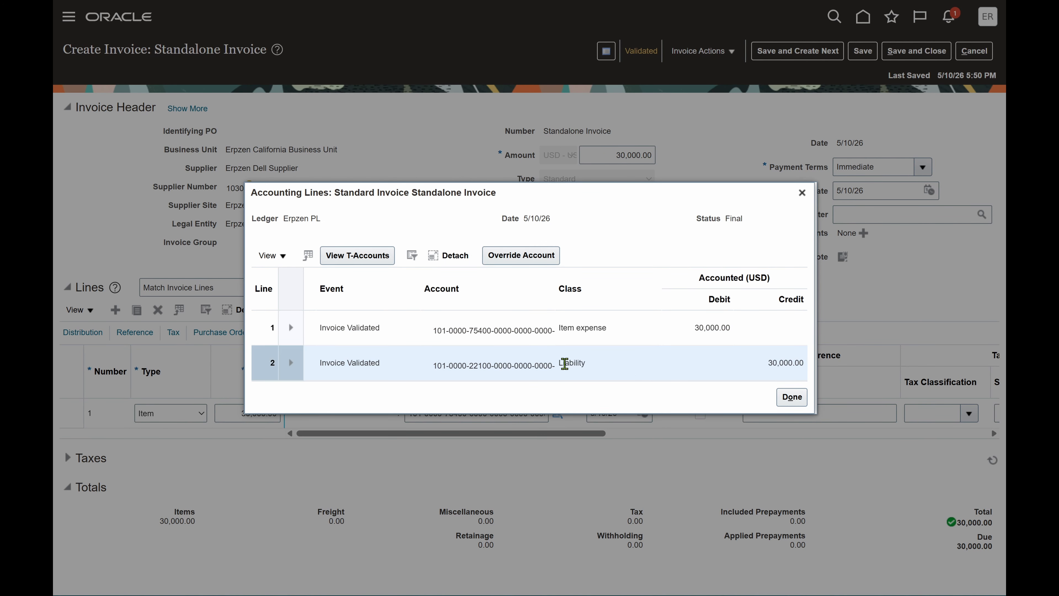
{"action": "left_click", "coordinate": [792, 397]}
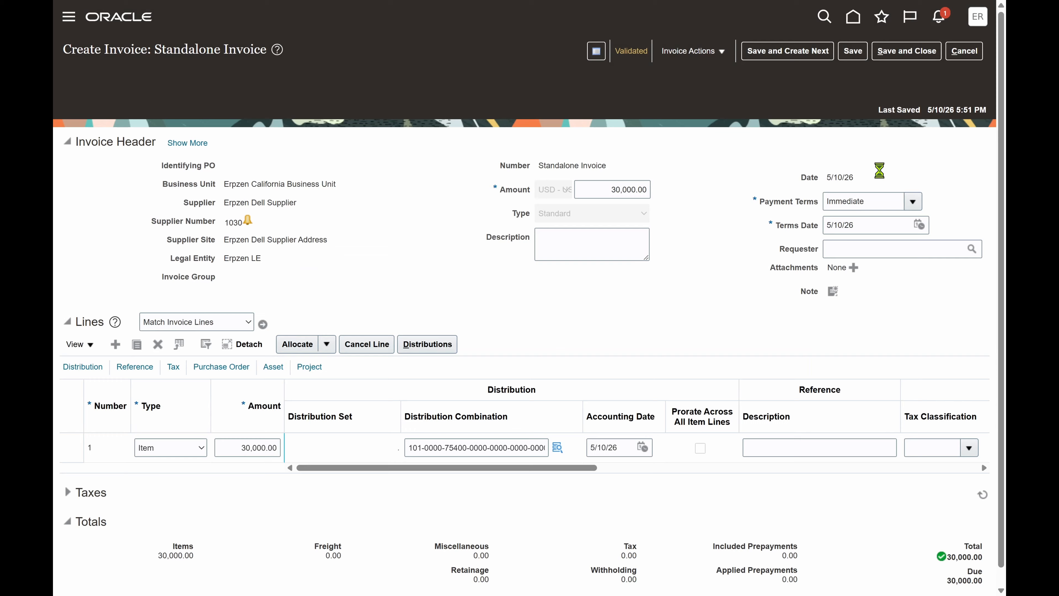
{"action": "left_click", "coordinate": [921, 52]}
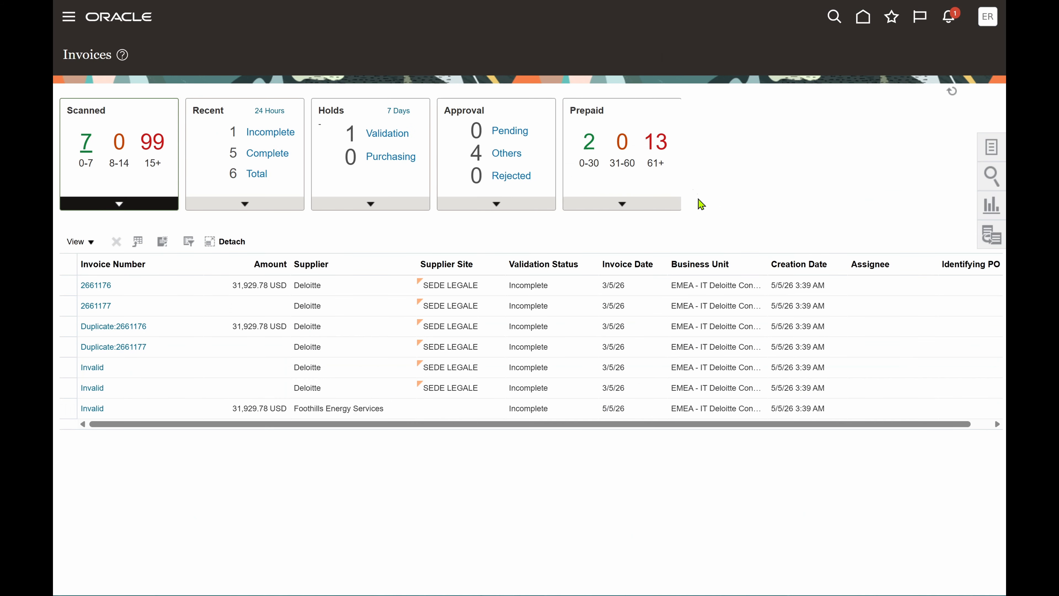
- Go to the Payments work area under Payables and start creating a new payment
{"action": "left_click", "coordinate": [127, 17]}
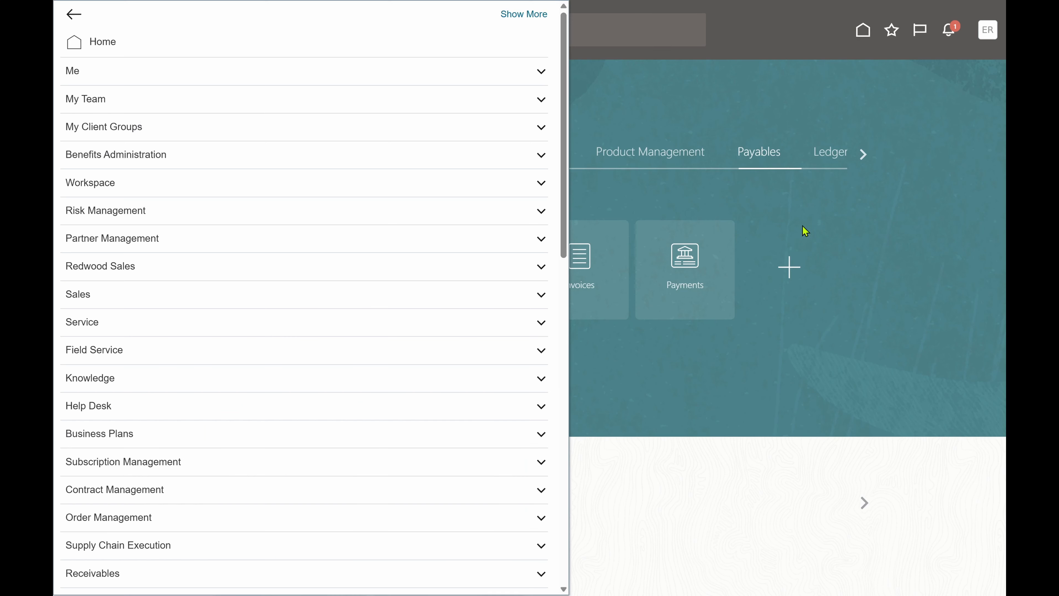
{"action": "left_click", "coordinate": [803, 227]}
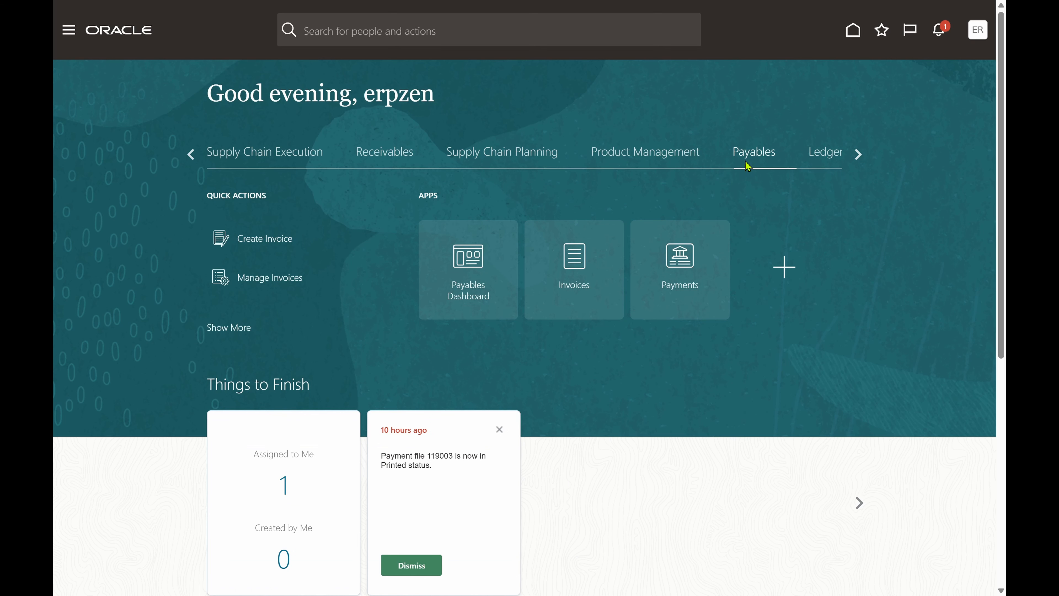
{"action": "left_click", "coordinate": [674, 267]}
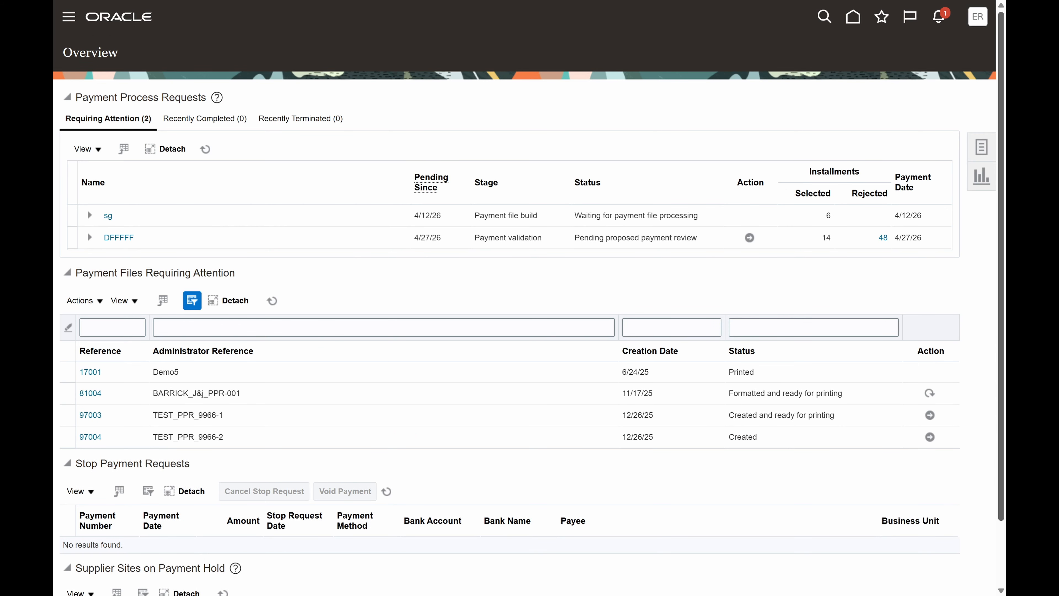
{"action": "left_click", "coordinate": [983, 148]}
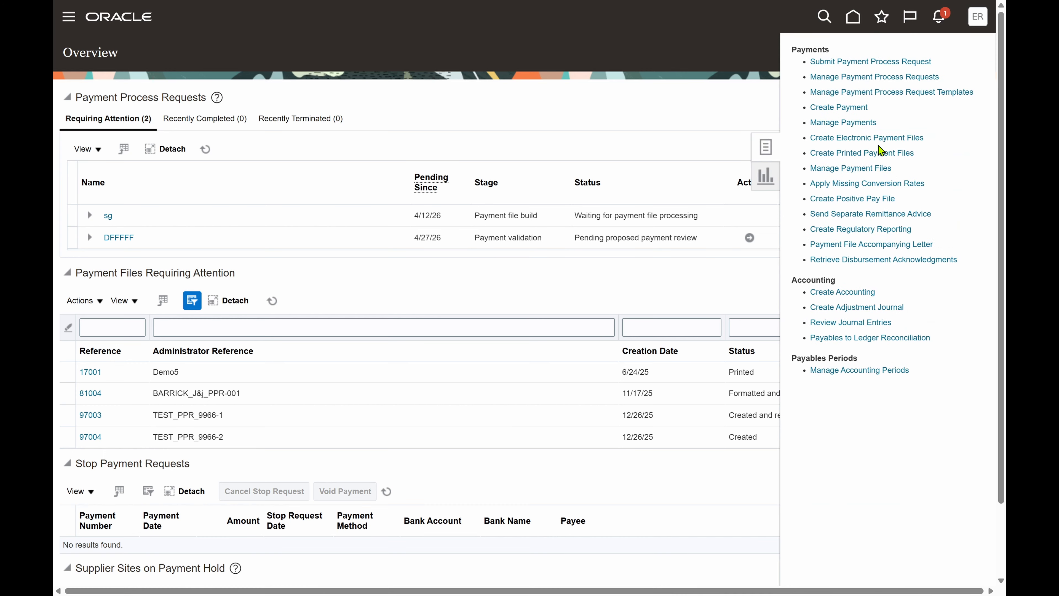
{"action": "left_click", "coordinate": [842, 107]}
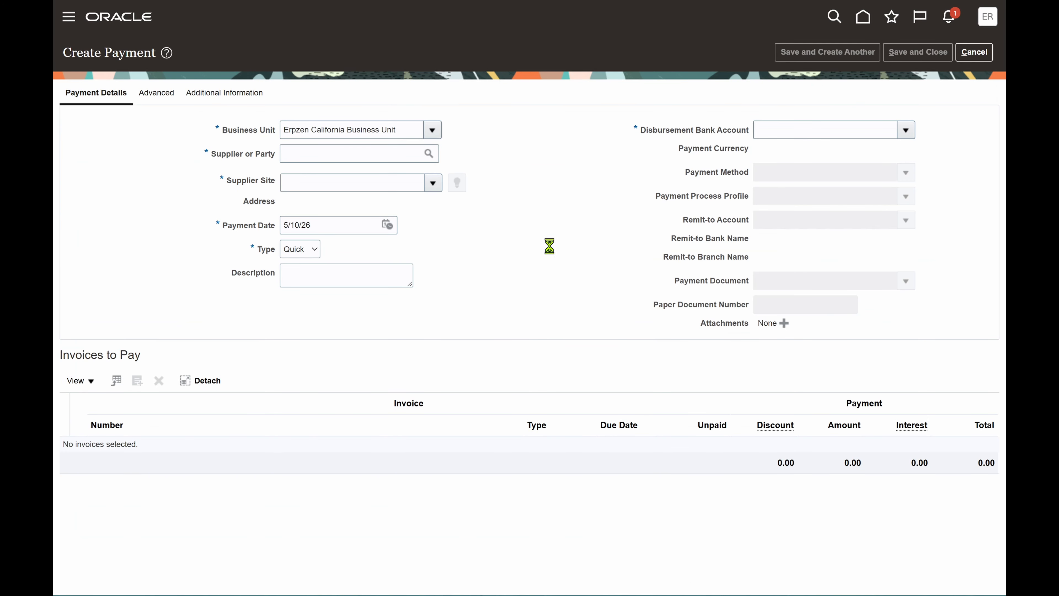
- Set the payment's supplier to Erpzen Dell Supplier by searching for "Erpzen", and its disbursement bank account to Erpzen BOA Bank Account
{"action": "left_click", "coordinate": [429, 153]}
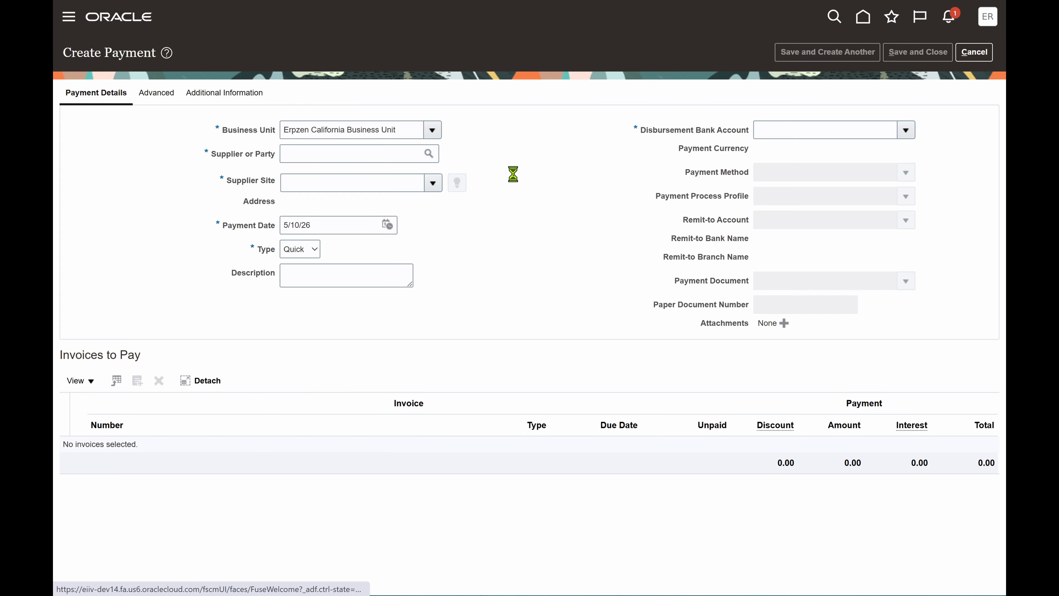
{"action": "left_click", "coordinate": [435, 242]}
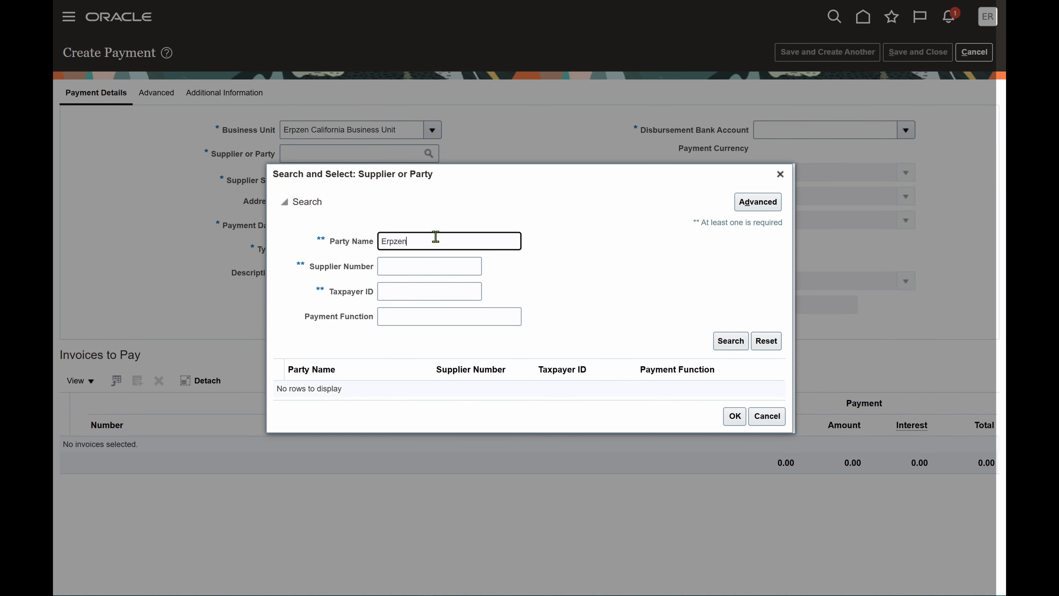
{"action": "left_click", "coordinate": [741, 340]}
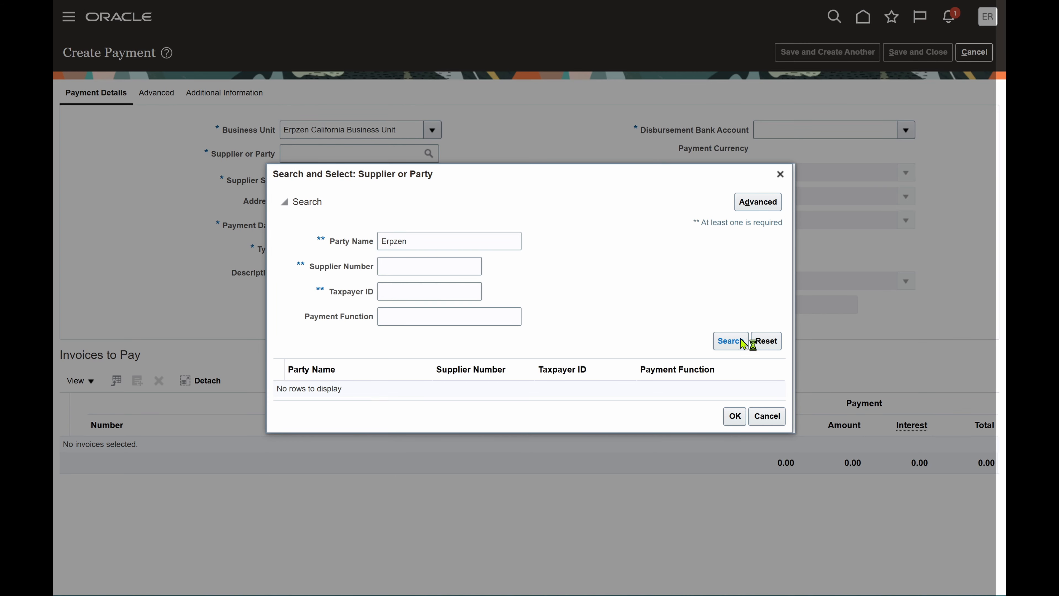
{"action": "left_click", "coordinate": [418, 394]}
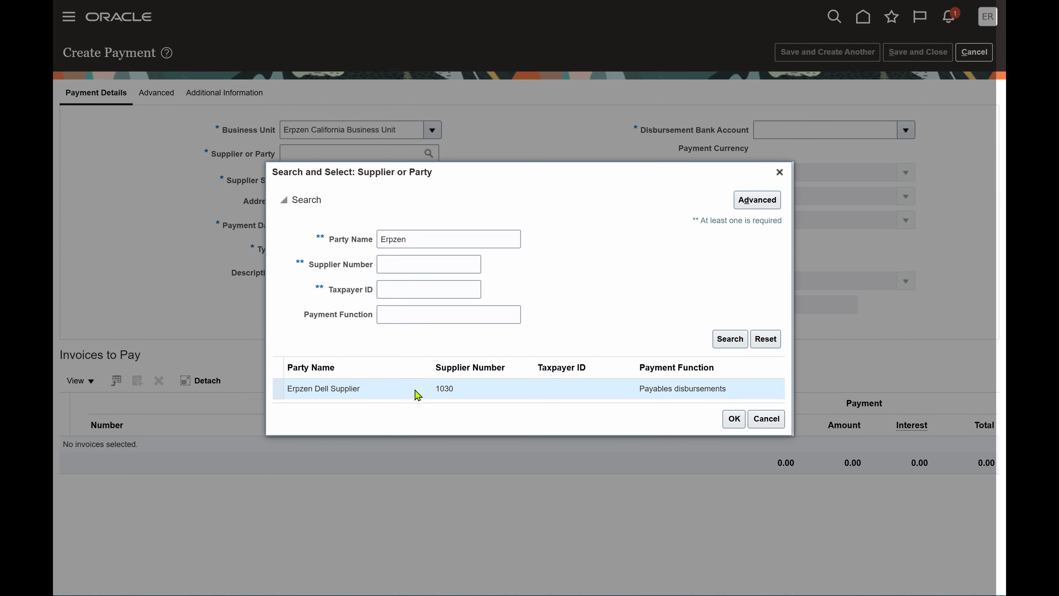
{"action": "left_click", "coordinate": [734, 419]}
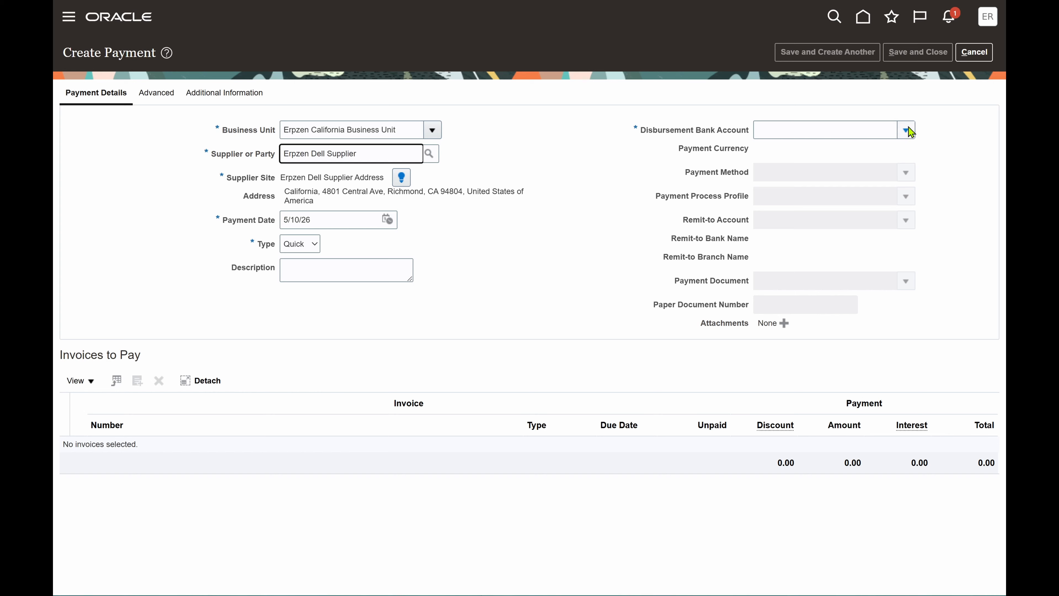
{"action": "left_click", "coordinate": [910, 129]}
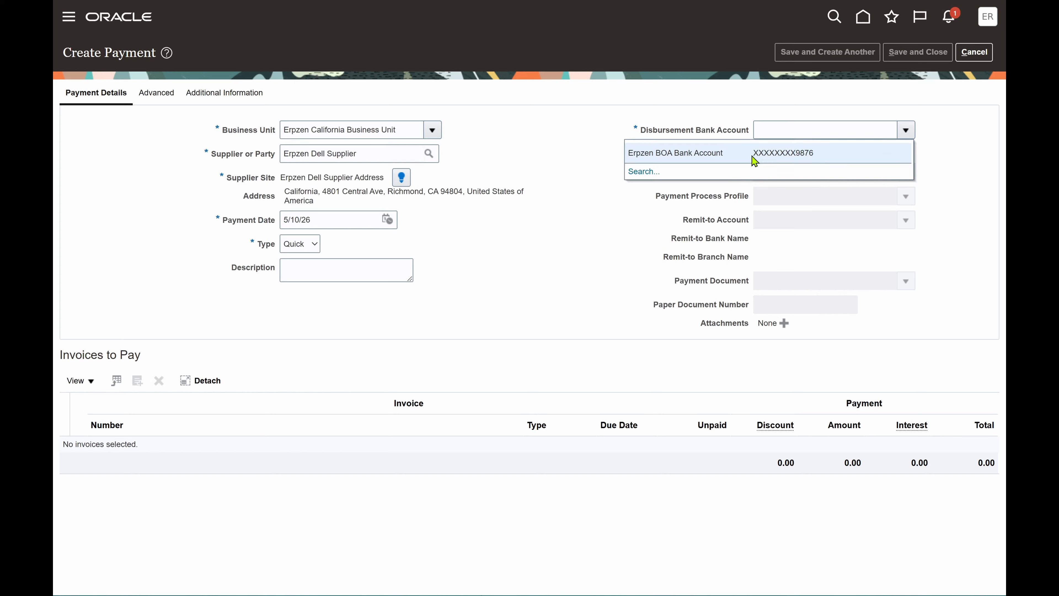
{"action": "left_click", "coordinate": [751, 155]}
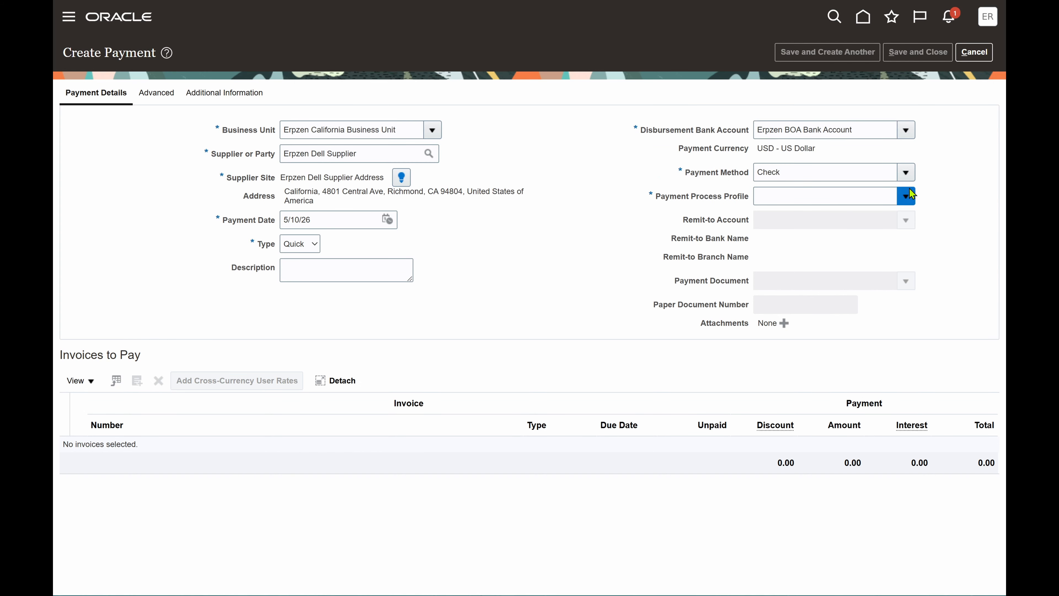
- Search for "erpzen" to set the payment process profile to Erpzen Check Payment Process Profile, and choose Erpzen Payment Document as payment document
{"action": "left_click", "coordinate": [907, 197]}
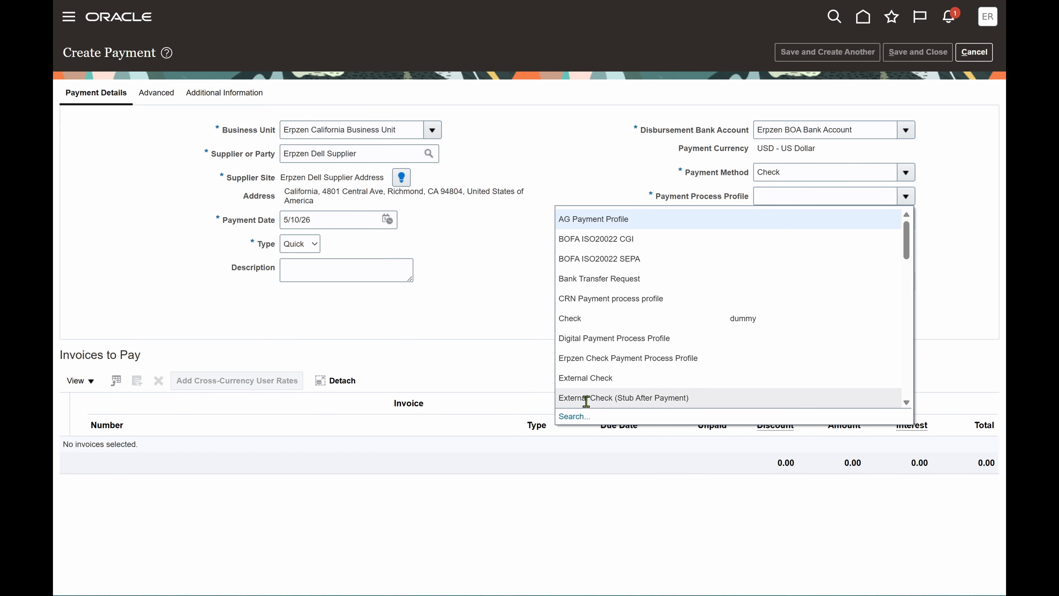
{"action": "left_click", "coordinate": [578, 417]}
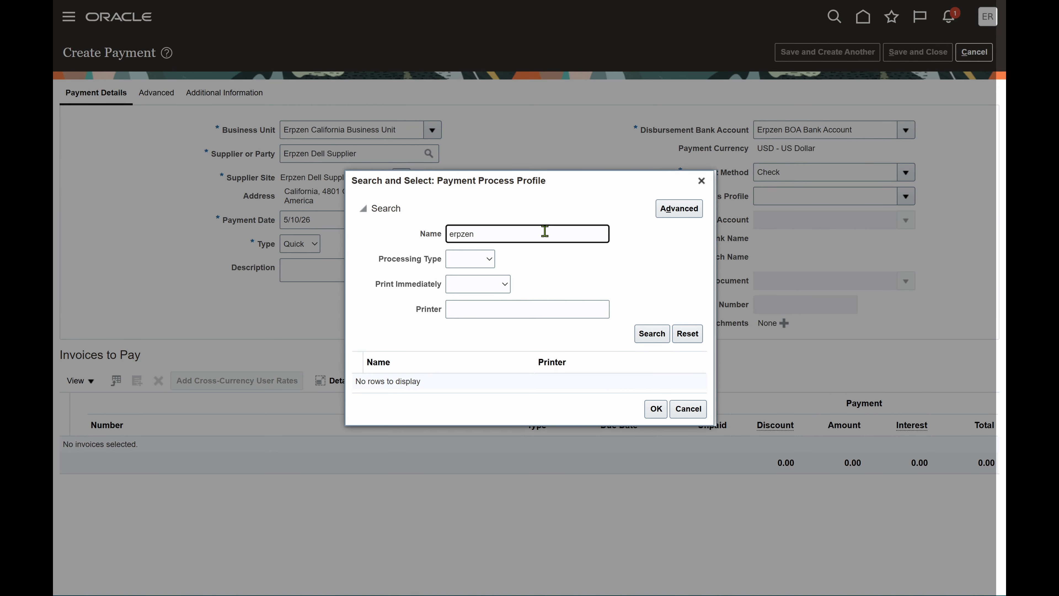
{"action": "key", "text": "Return"}
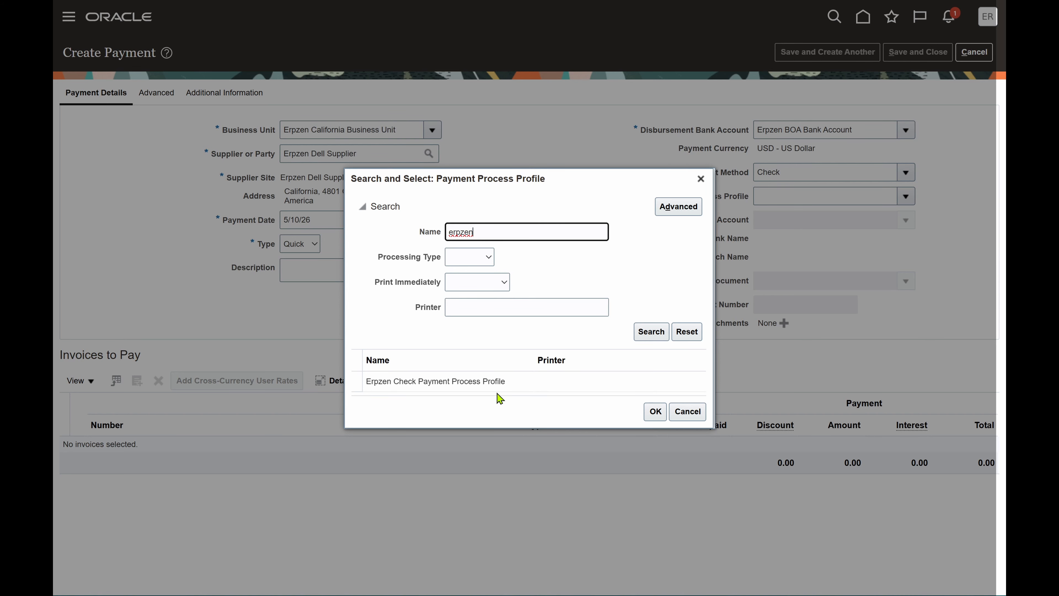
{"action": "left_click", "coordinate": [484, 379]}
{"action": "left_click", "coordinate": [656, 411]}
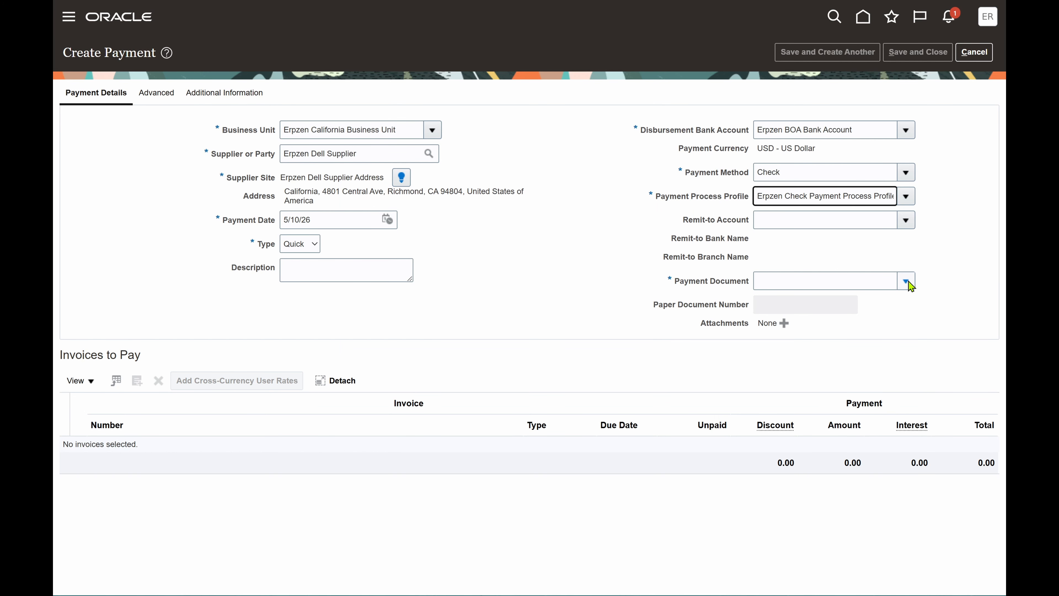
{"action": "left_click", "coordinate": [712, 322]}
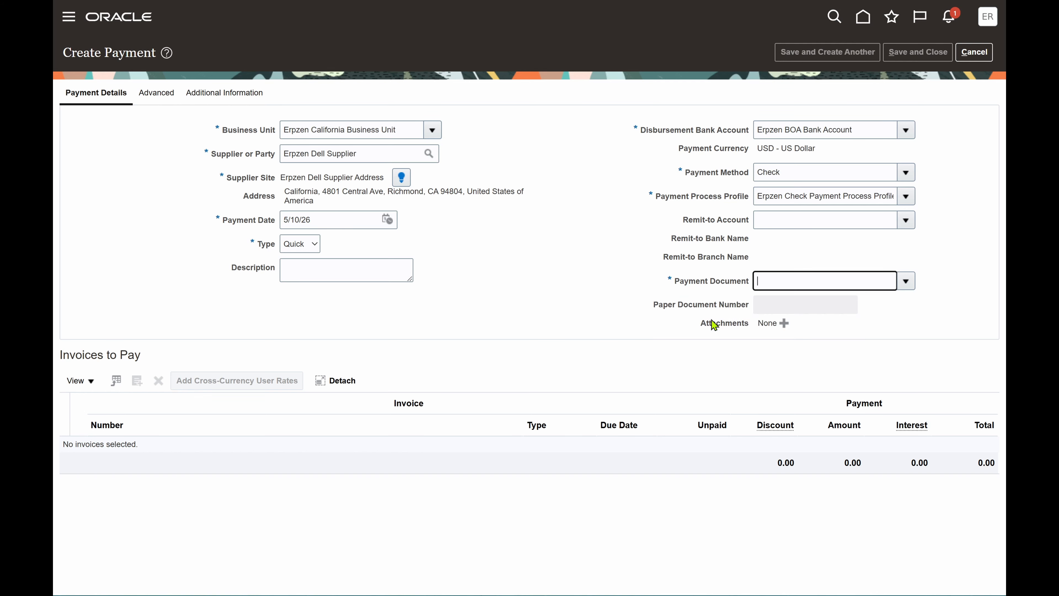
- Add Standalone Invoice and Credit_Memo_1 together to the payment's invoices to pay
{"action": "left_click", "coordinate": [135, 381]}
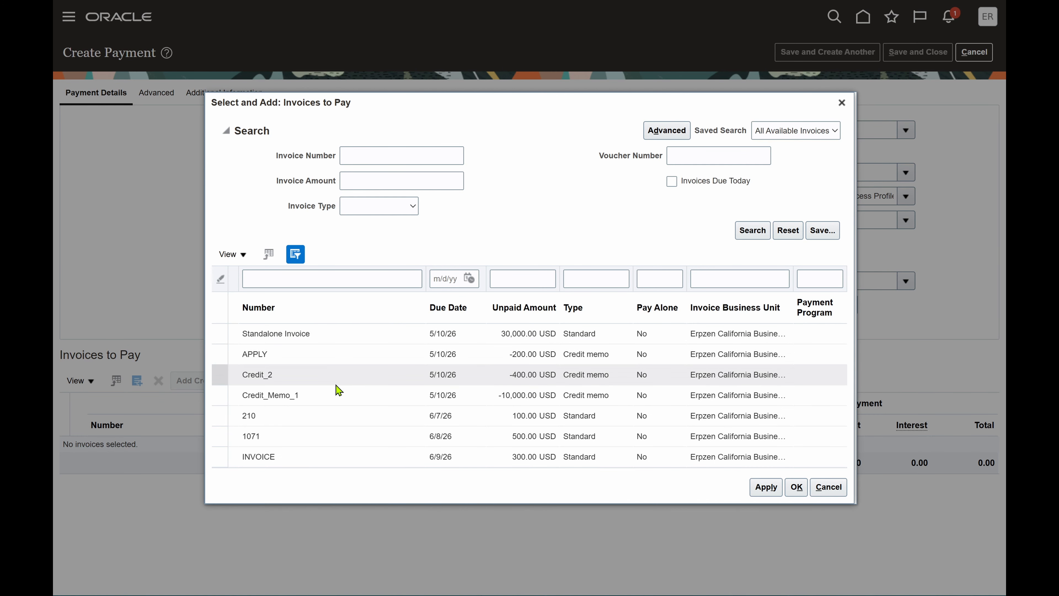
{"action": "left_click", "coordinate": [508, 333]}
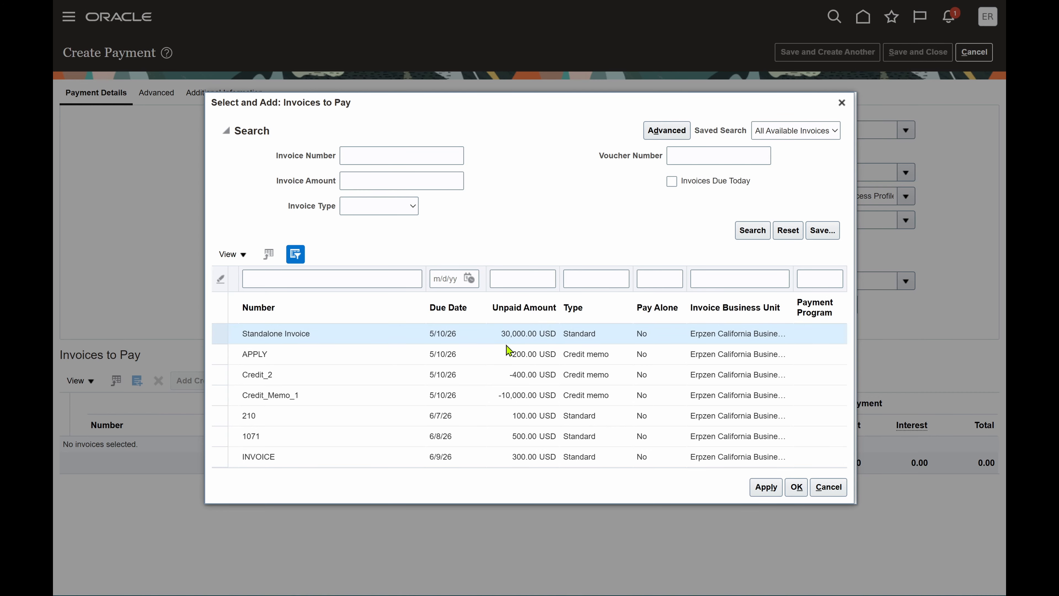
{"action": "left_click", "coordinate": [494, 396], "text": "ctrl"}
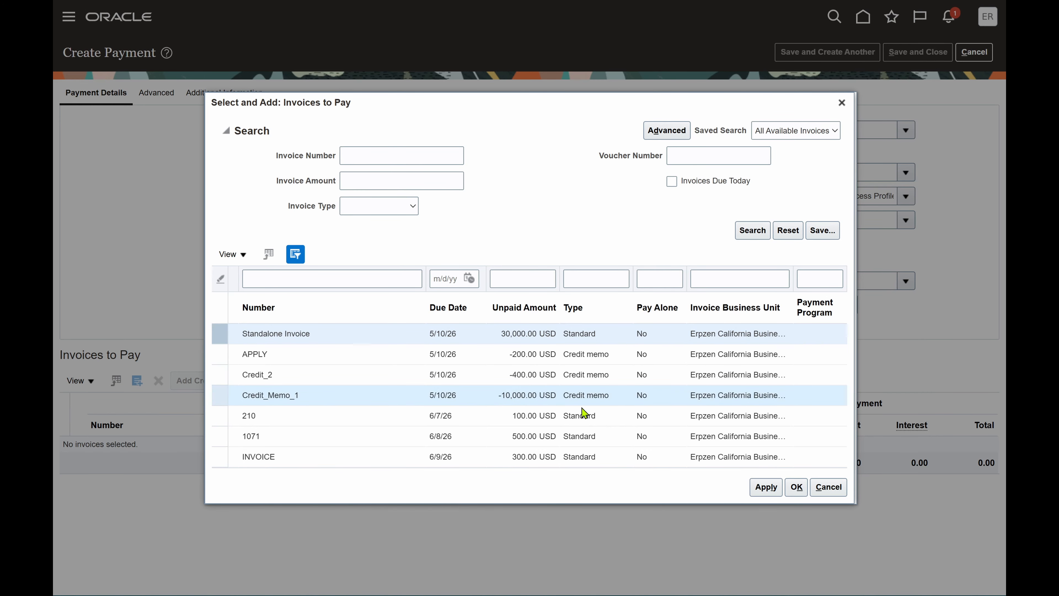
{"action": "left_click", "coordinate": [767, 487]}
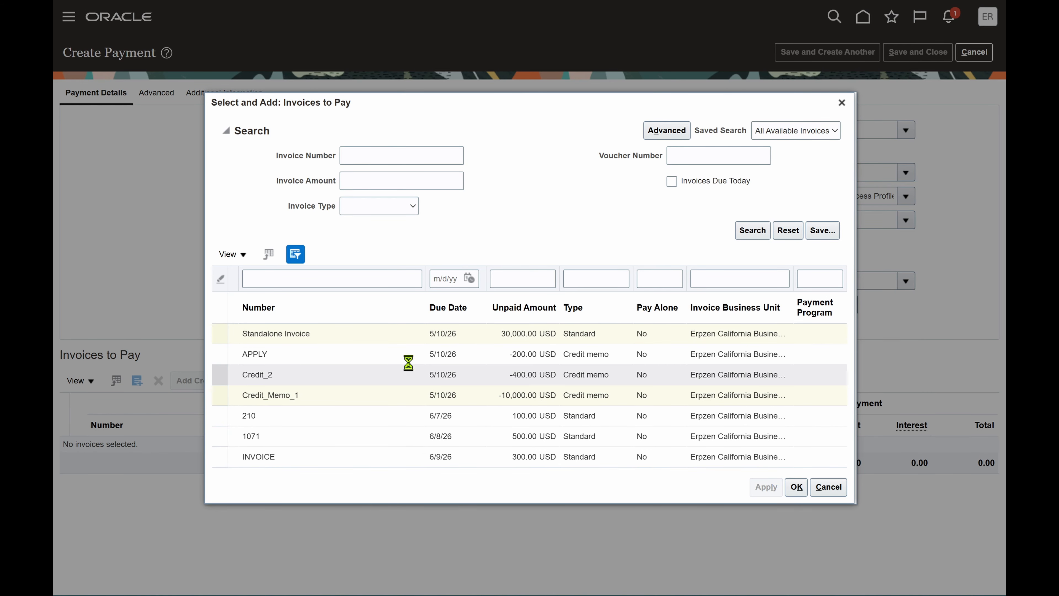
{"action": "left_click", "coordinate": [796, 467]}
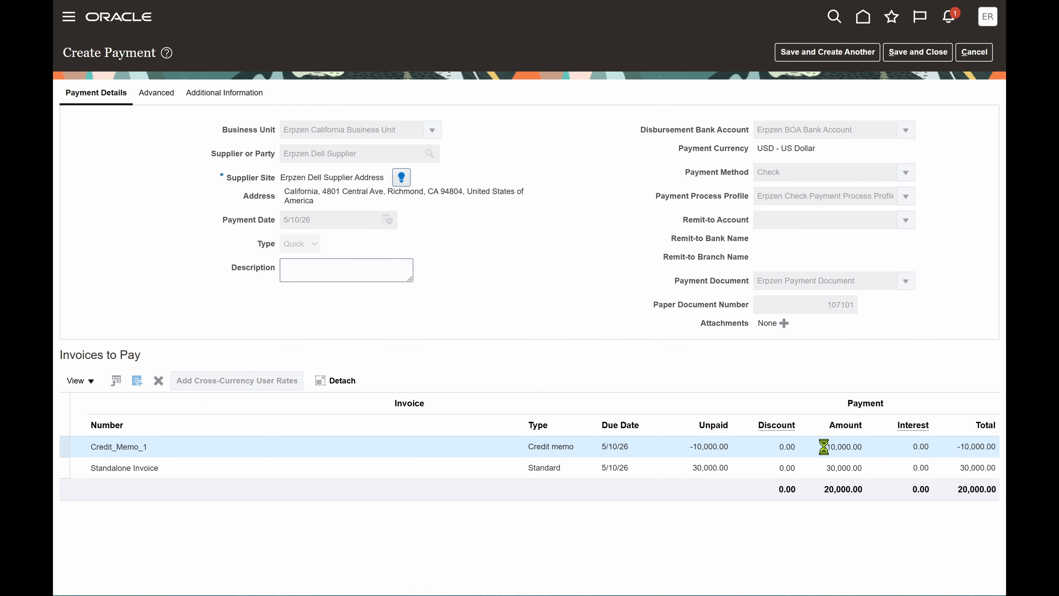
- Review the payment amounts of Credit_Memo_1 and Standalone Invoice and the payment's total in the invoices to pay
{"action": "left_click_drag", "start_coordinate": [825, 444], "coordinate": [875, 449]}
{"action": "left_click", "coordinate": [877, 455]}
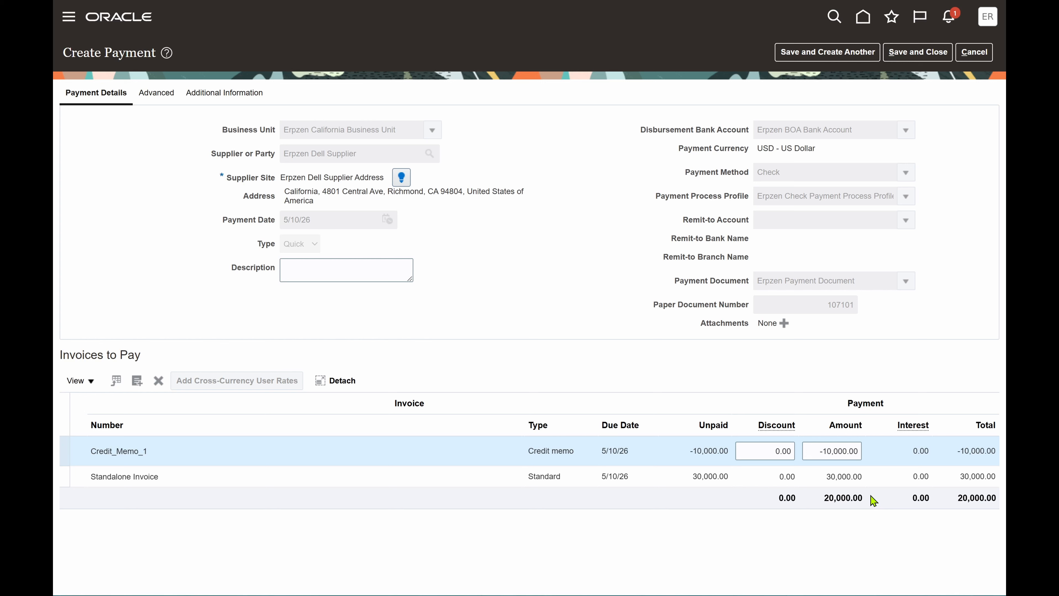
{"action": "left_click_drag", "start_coordinate": [873, 501], "coordinate": [826, 501]}
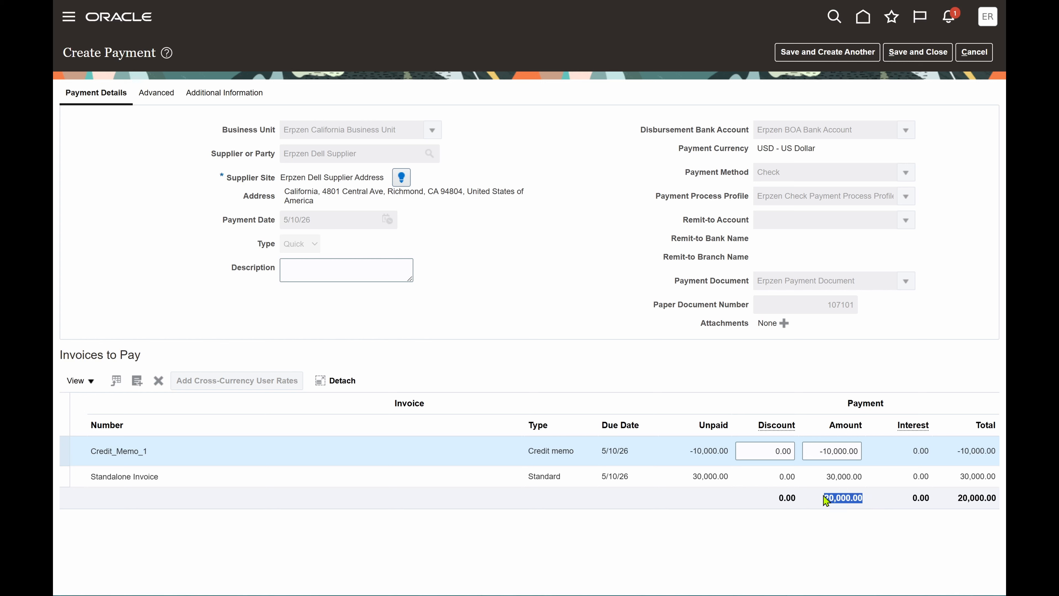
{"action": "left_click", "coordinate": [745, 535]}
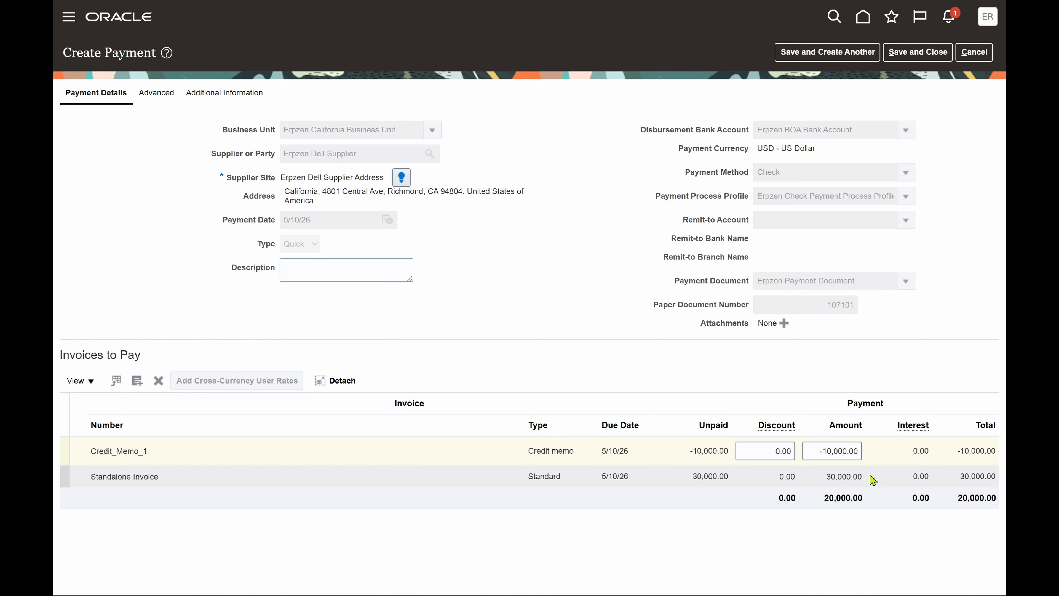
{"action": "left_click", "coordinate": [873, 479]}
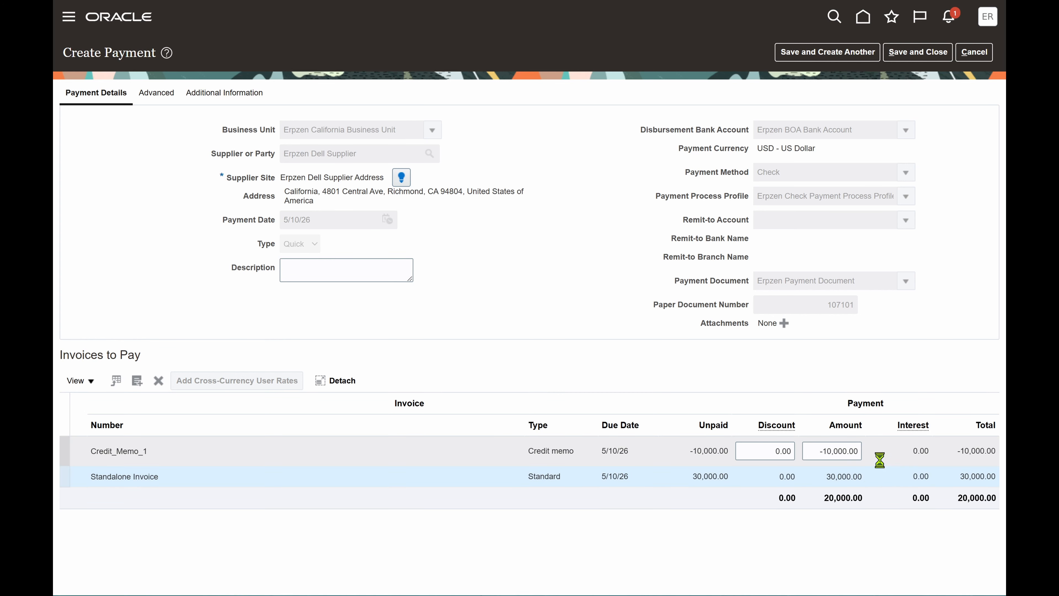
{"action": "left_click", "coordinate": [664, 449]}
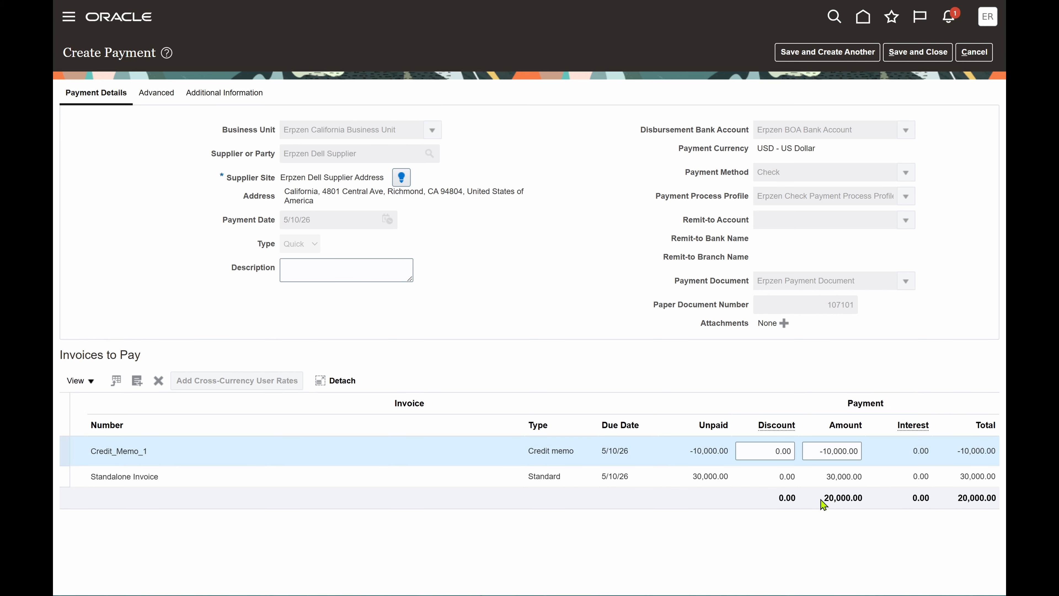
{"action": "left_click_drag", "start_coordinate": [823, 503], "coordinate": [870, 504]}
{"action": "left_click", "coordinate": [604, 262]}
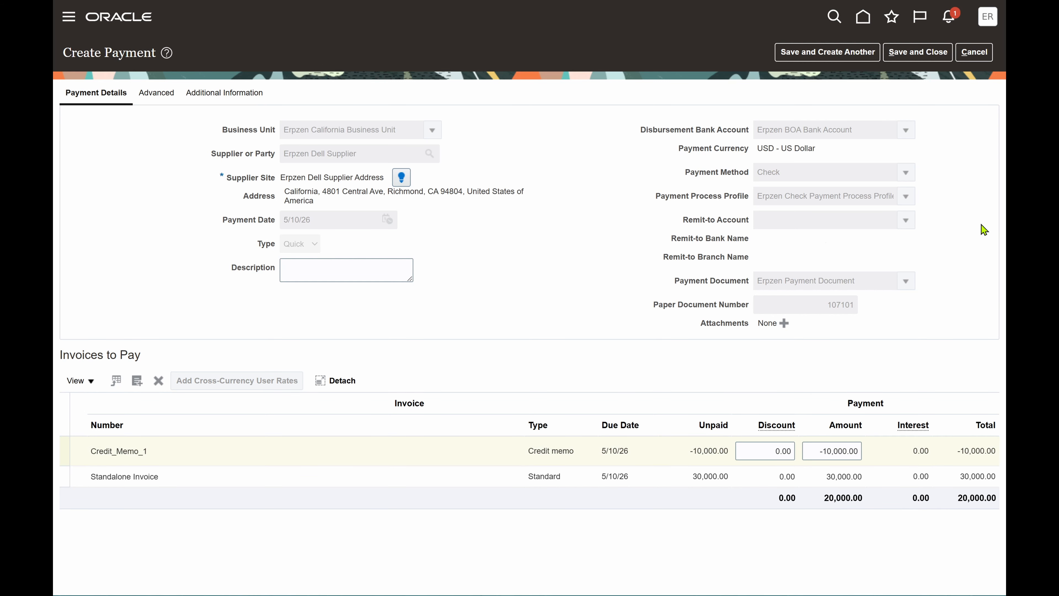
- Save and close the payment covering Credit_Memo_1 and Standalone Invoice, and acknowledge the confirmation
{"action": "left_click", "coordinate": [934, 50]}
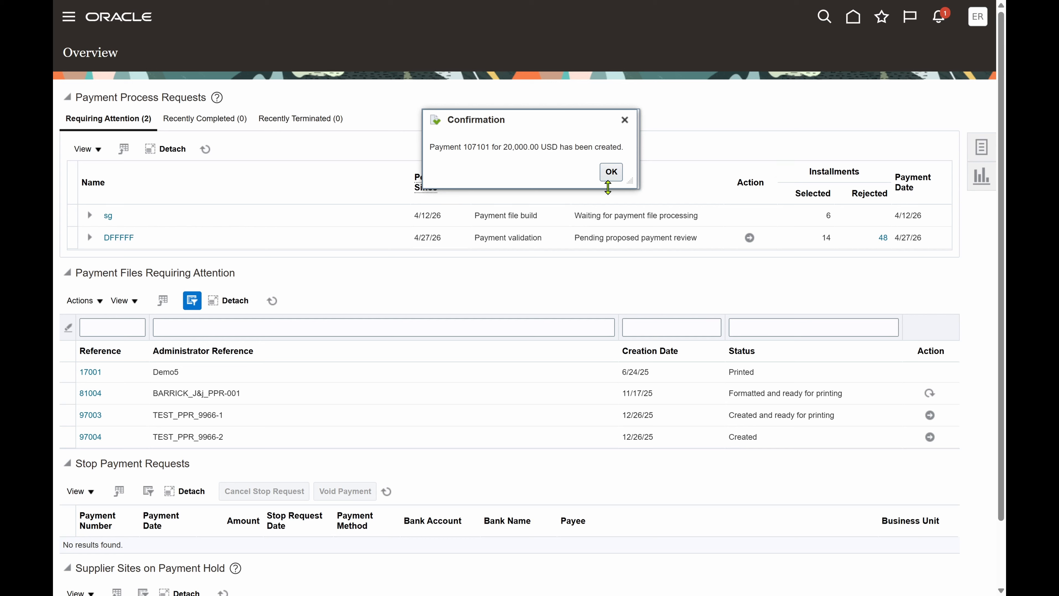
{"action": "left_click", "coordinate": [611, 172]}
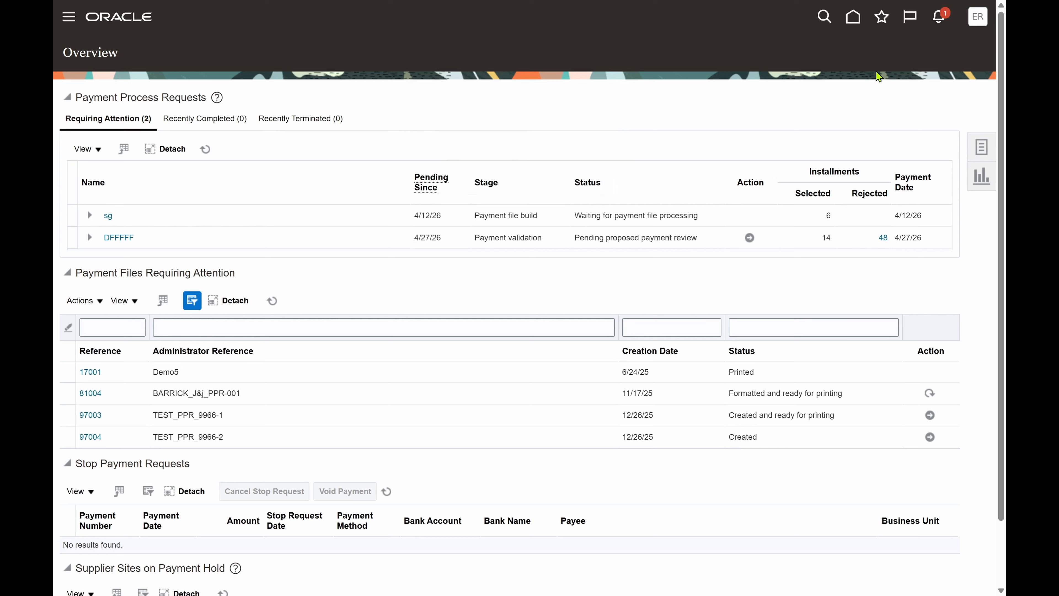
- Go to the Invoices work area under Payables and start creating a new invoice
{"action": "left_click", "coordinate": [854, 23]}
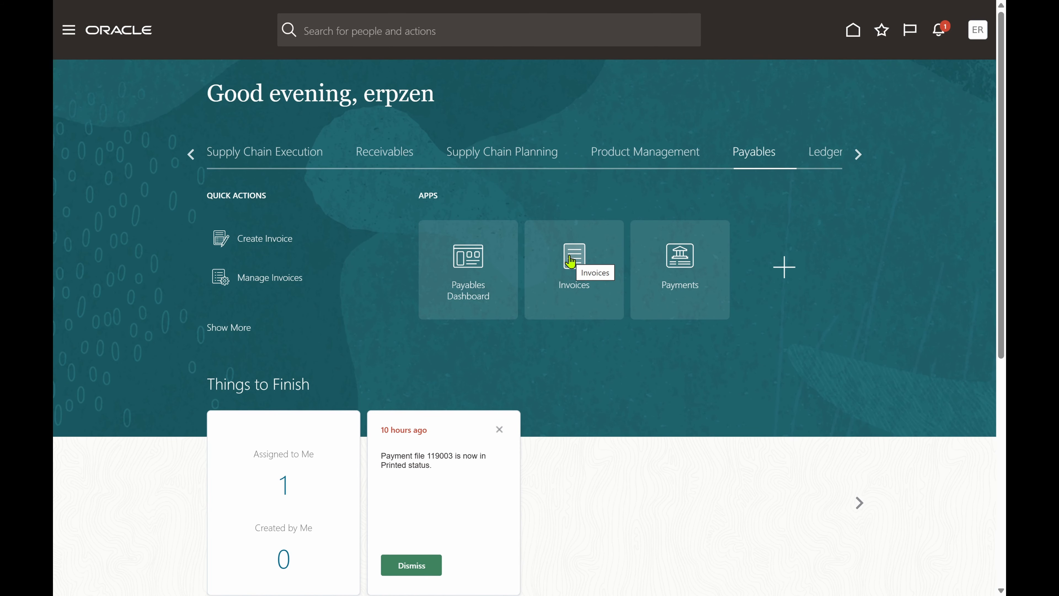
{"action": "left_click", "coordinate": [571, 262]}
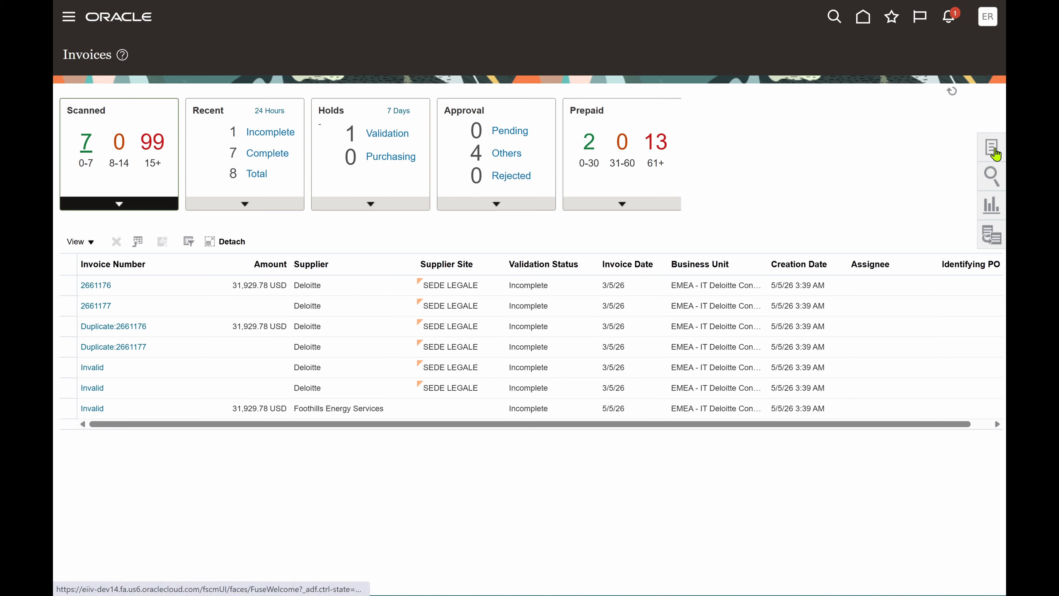
{"action": "left_click", "coordinate": [988, 150]}
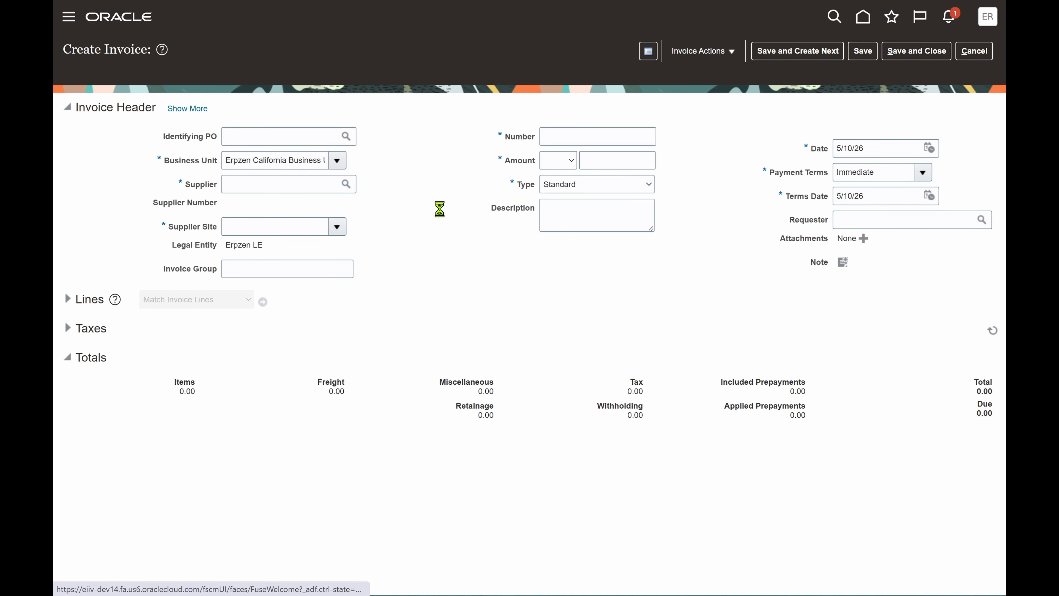
- Set the new invoice's supplier to Erpzen Dell Supplier by searching for "erpzen"
{"action": "left_click", "coordinate": [346, 184]}
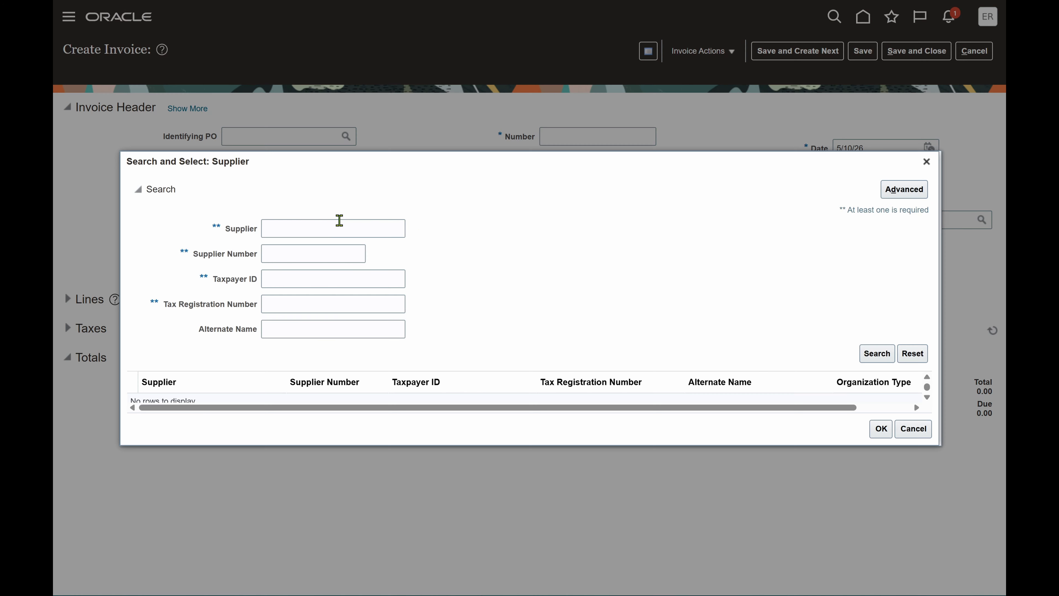
{"action": "left_click", "coordinate": [334, 235]}
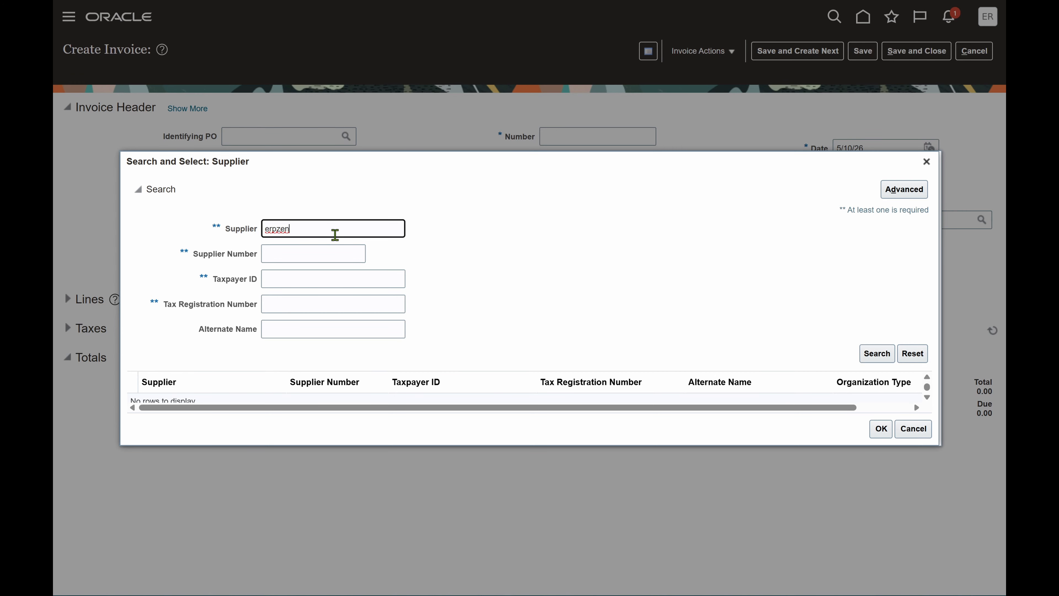
{"action": "key", "text": "Return"}
{"action": "left_click", "coordinate": [334, 396]}
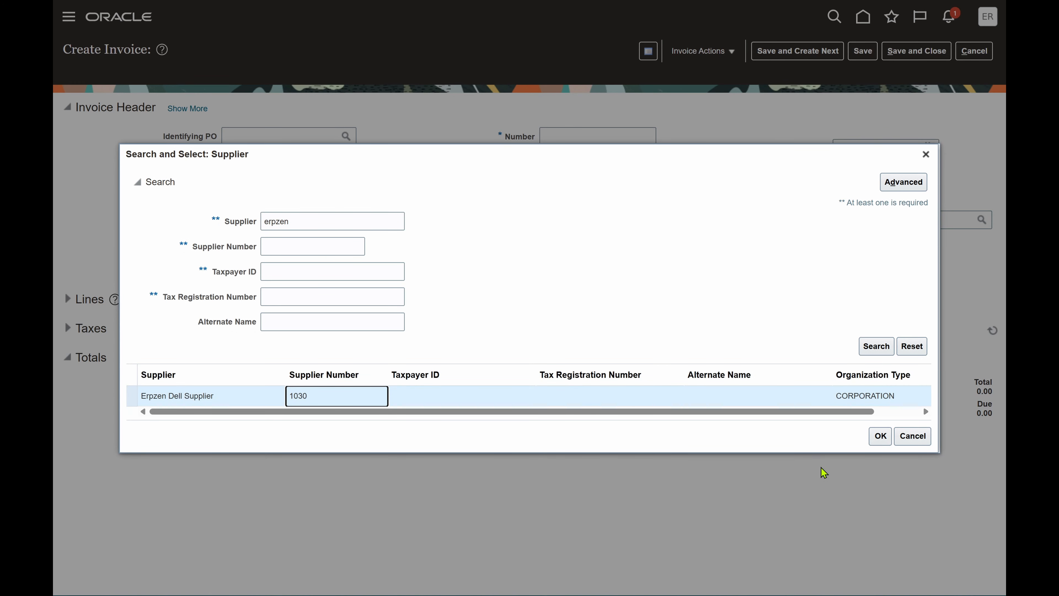
{"action": "left_click", "coordinate": [881, 437]}
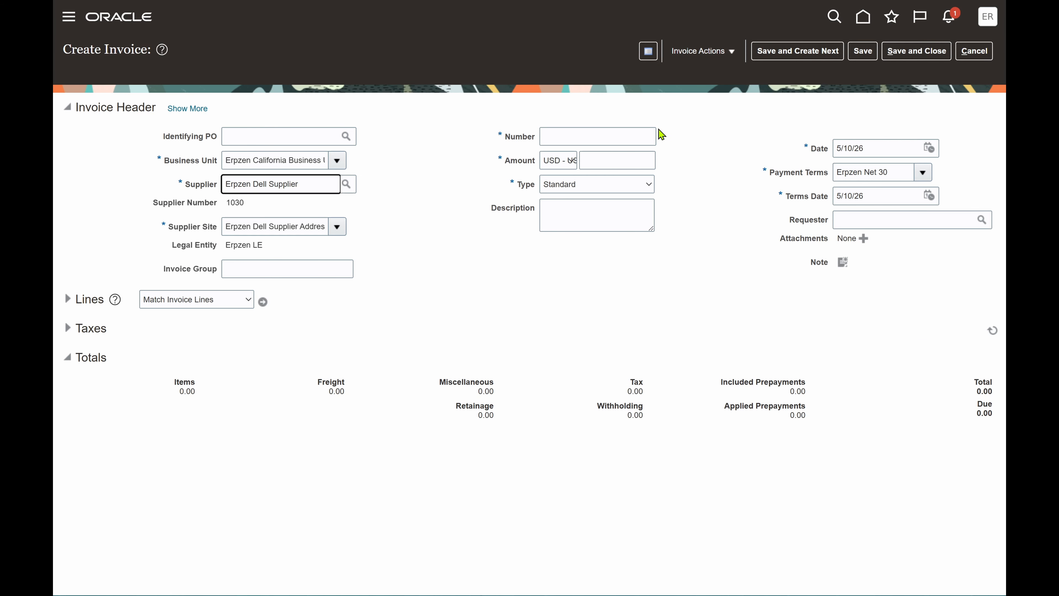
- Enter Report_credit as the invoice number and -20 USD as the invoice amount
{"action": "left_click", "coordinate": [616, 136]}
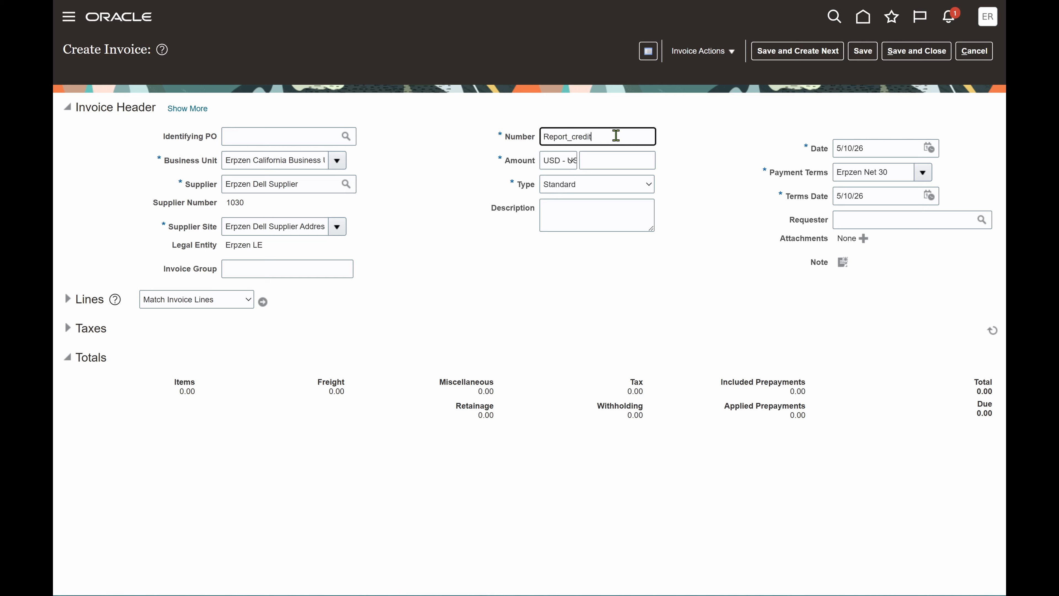
{"action": "left_click", "coordinate": [634, 158]}
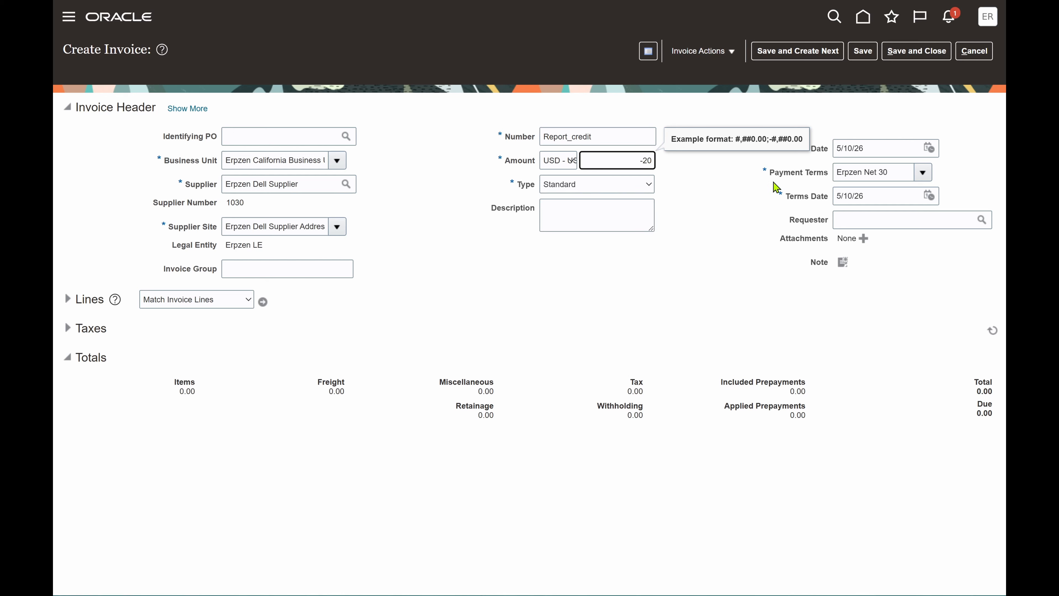
{"action": "left_click", "coordinate": [732, 212]}
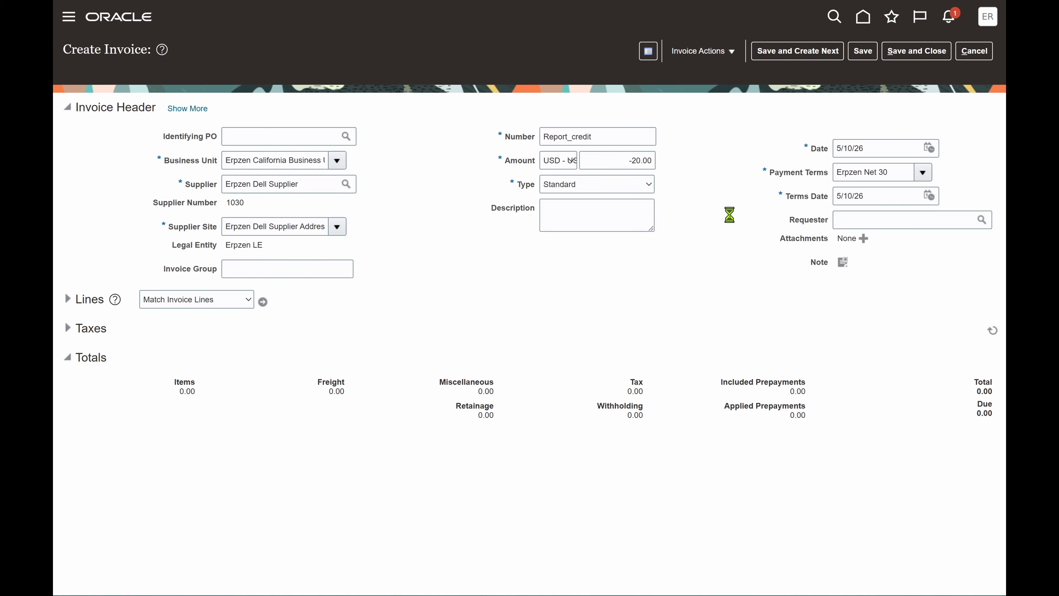
- Set the invoice type to Credit memo and its payment terms to Immediate
{"action": "left_click", "coordinate": [925, 175]}
{"action": "left_click", "coordinate": [609, 266]}
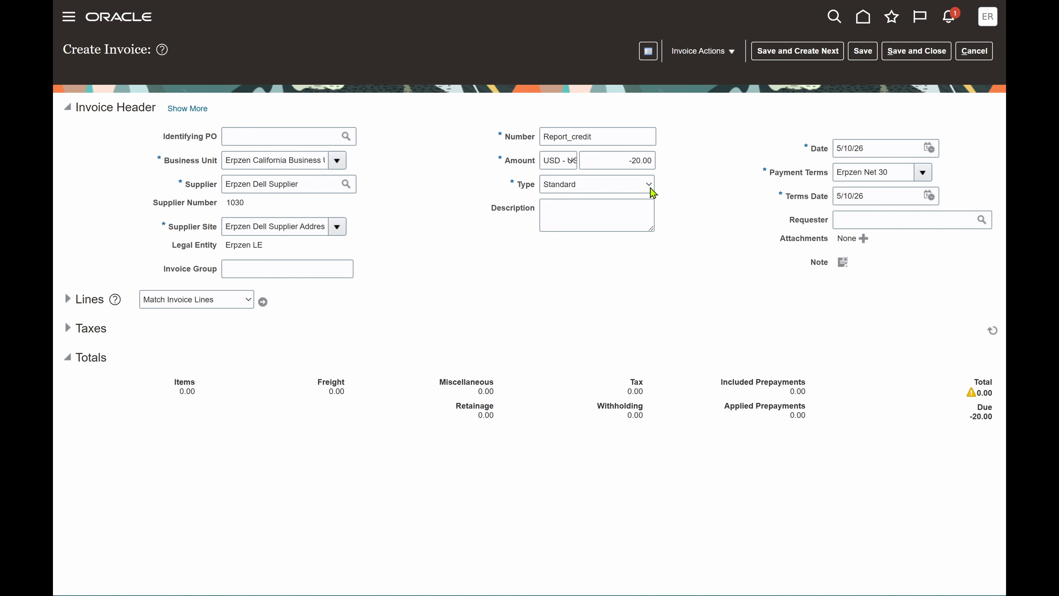
{"action": "left_click", "coordinate": [652, 191]}
{"action": "left_click", "coordinate": [610, 250]}
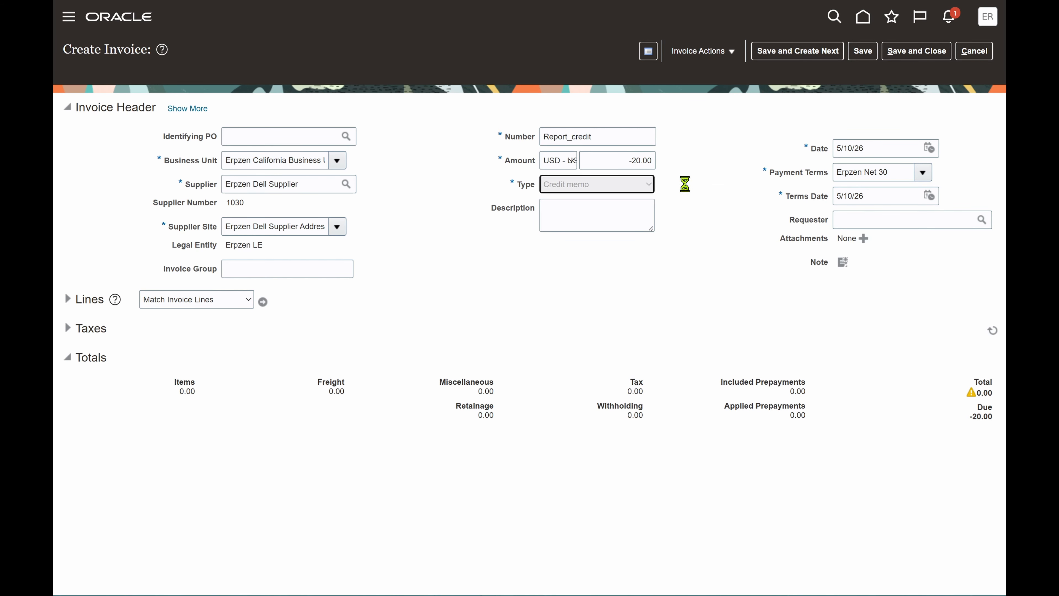
{"action": "left_click", "coordinate": [698, 176]}
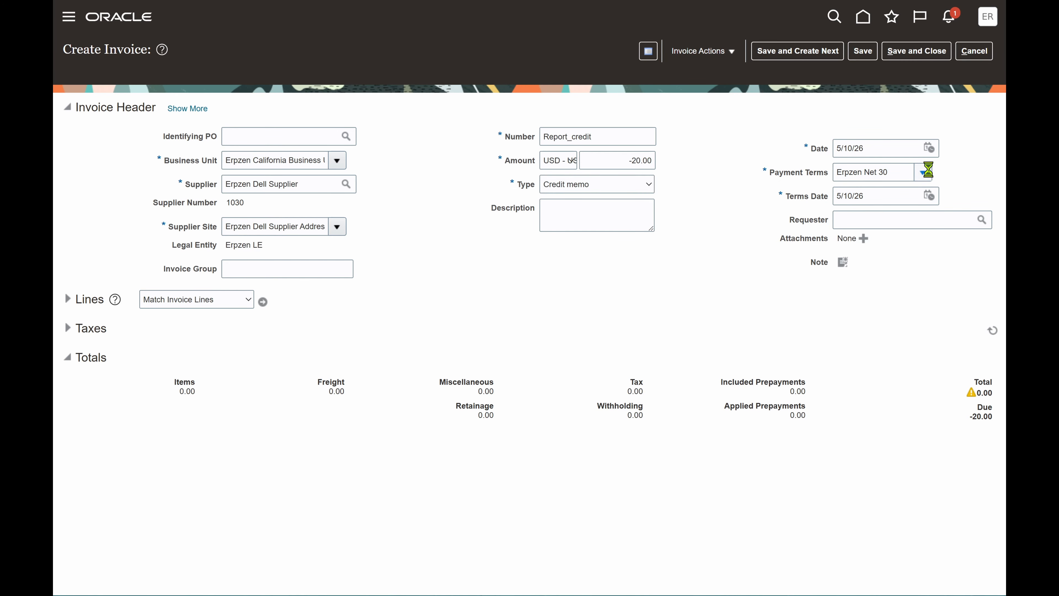
{"action": "left_click", "coordinate": [924, 171]}
{"action": "left_click", "coordinate": [744, 253]}
- Expand the invoice lines and set the amount of line 1 to -20
{"action": "left_click", "coordinate": [67, 299]}
{"action": "left_click", "coordinate": [257, 425]}
{"action": "type", "text": "-20"}
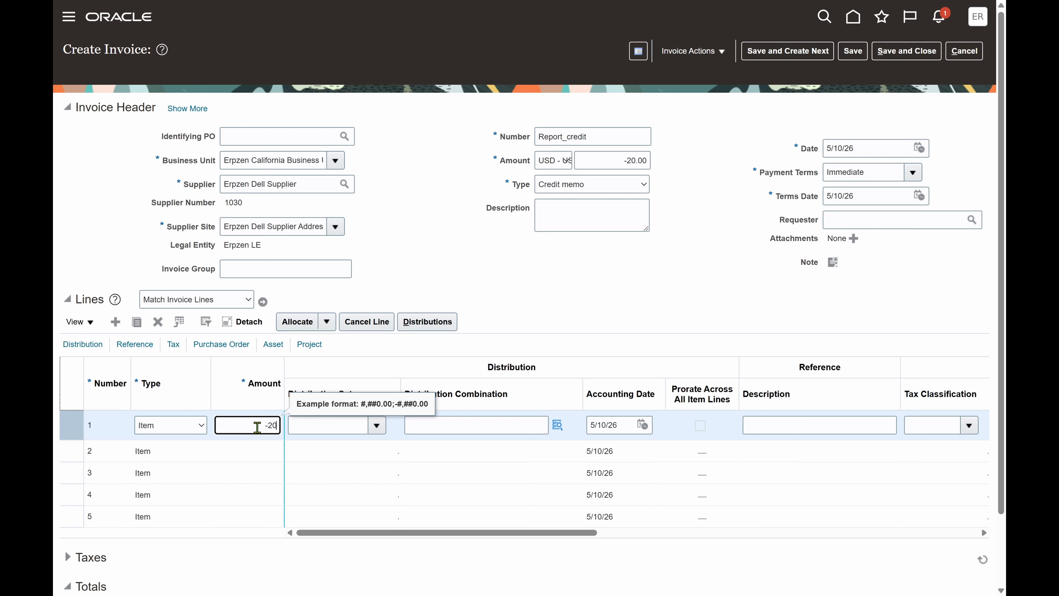
{"action": "left_click", "coordinate": [581, 288]}
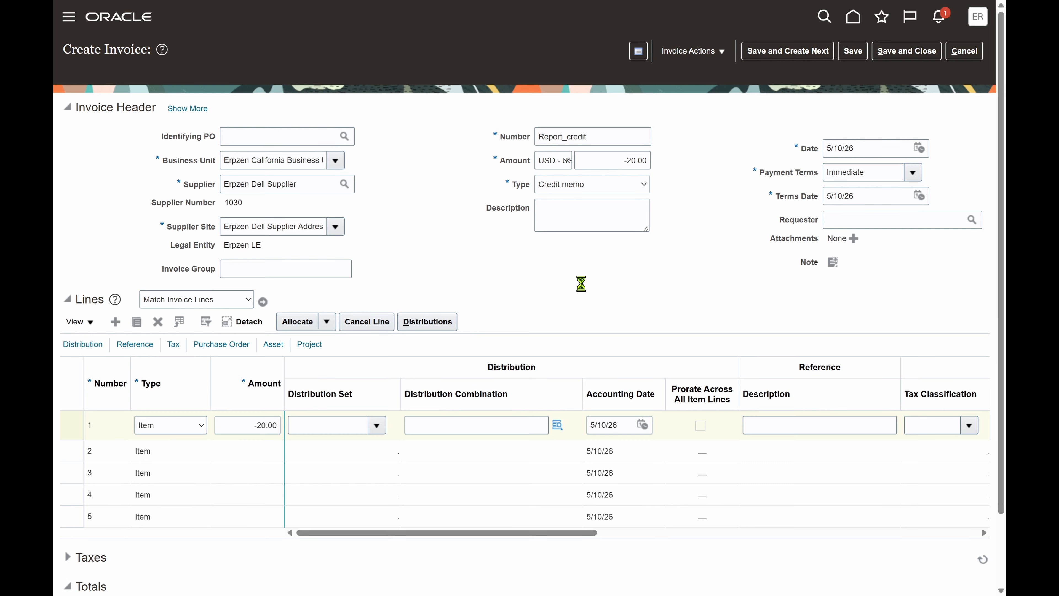
- Set line 1's distribution combination to the one with company 101, department 0000 and account 75400
{"action": "left_click", "coordinate": [558, 425]}
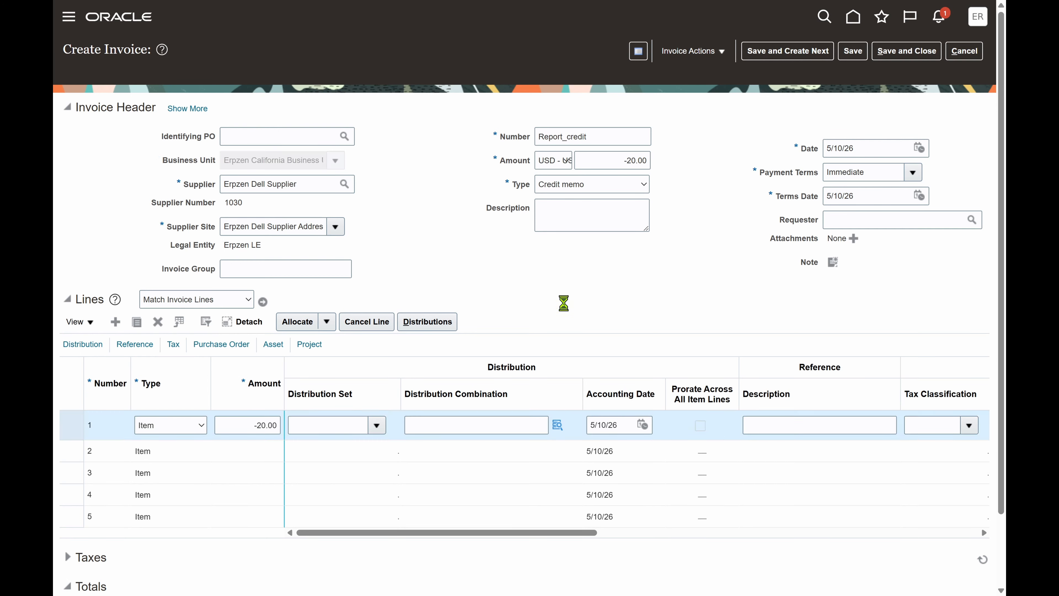
{"action": "left_click", "coordinate": [557, 425]}
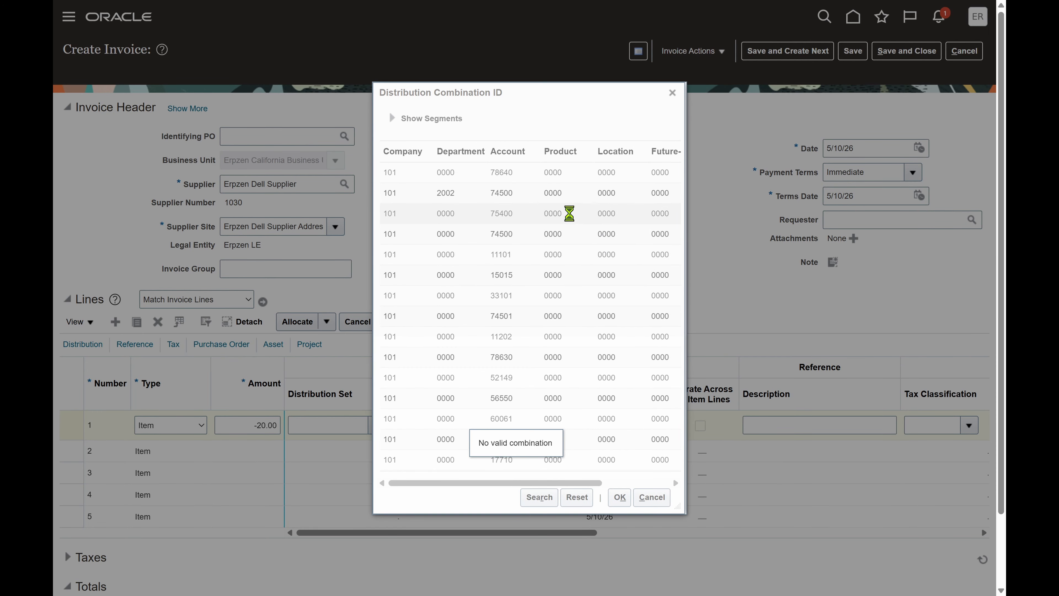
{"action": "left_click", "coordinate": [589, 220]}
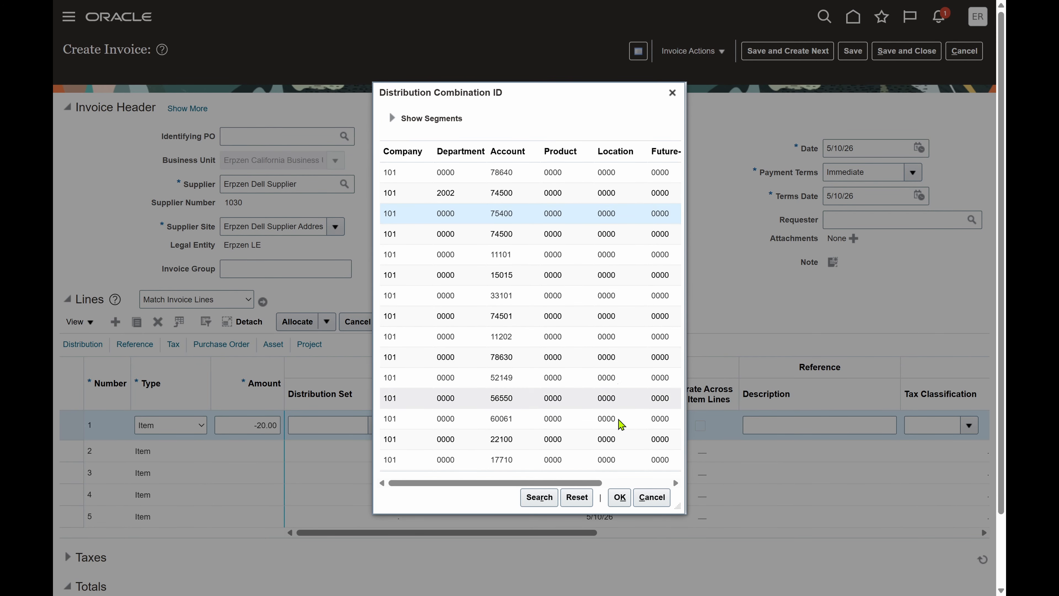
{"action": "left_click", "coordinate": [619, 498]}
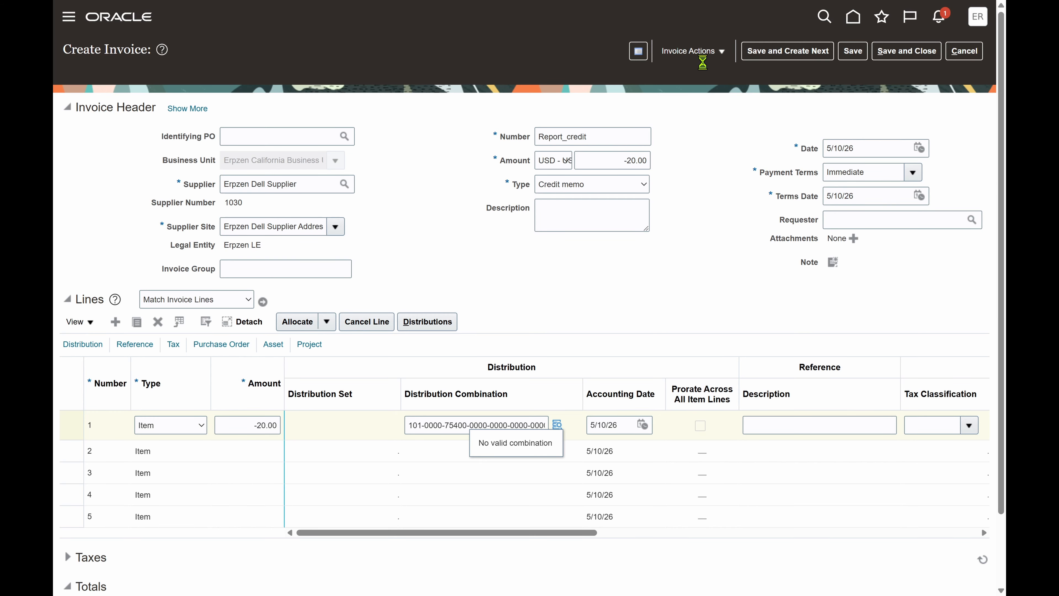
- Save and validate the Report_credit credit memo, post it to the ledger, and acknowledge the accounting confirmation
{"action": "left_click", "coordinate": [853, 51]}
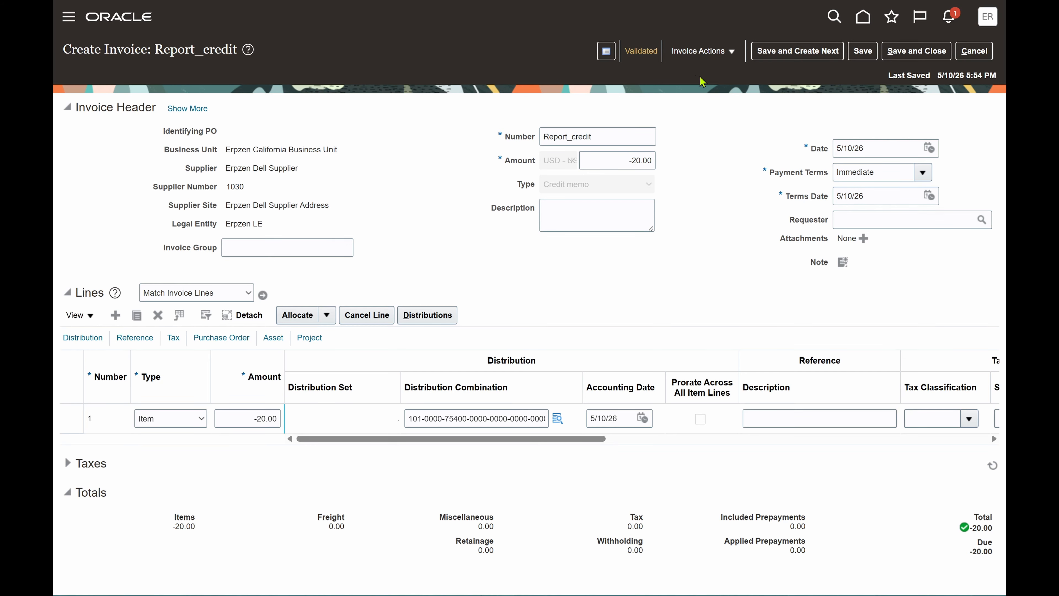
{"action": "left_click", "coordinate": [863, 50]}
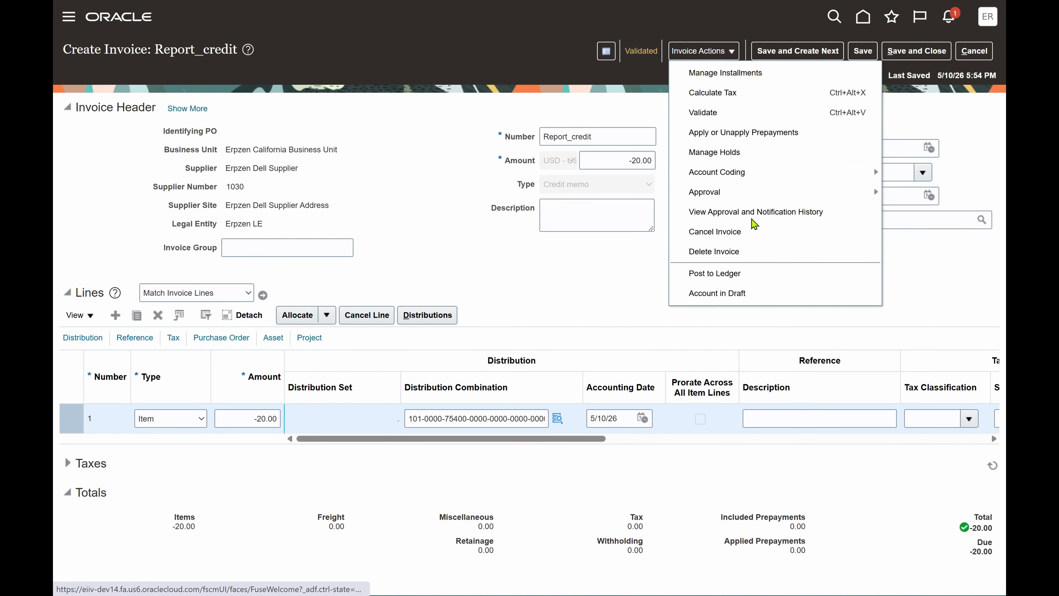
{"action": "left_click", "coordinate": [758, 272]}
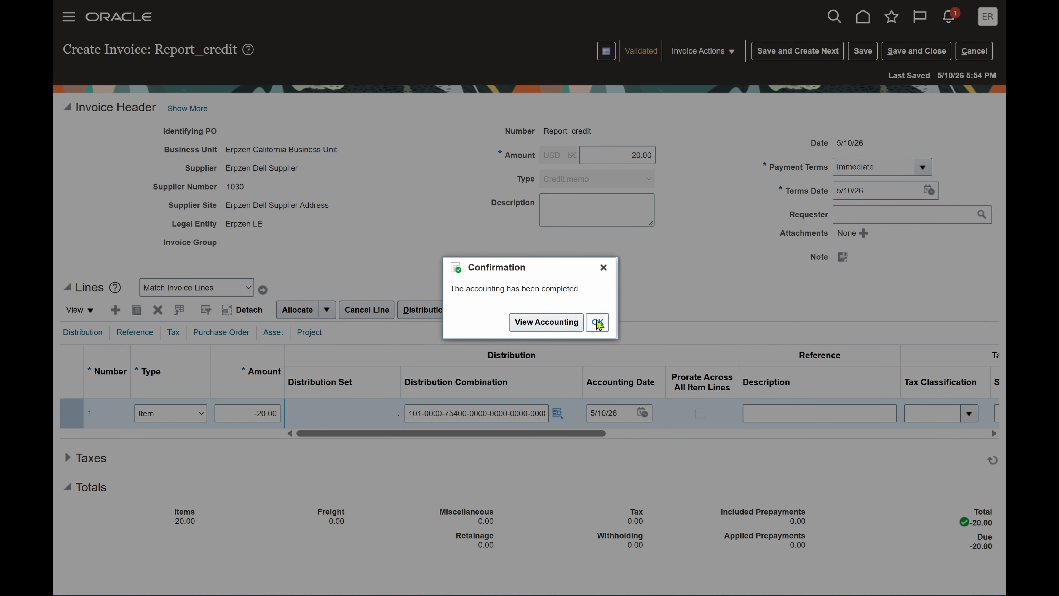
{"action": "left_click", "coordinate": [597, 322]}
{"action": "left_click", "coordinate": [617, 155]}
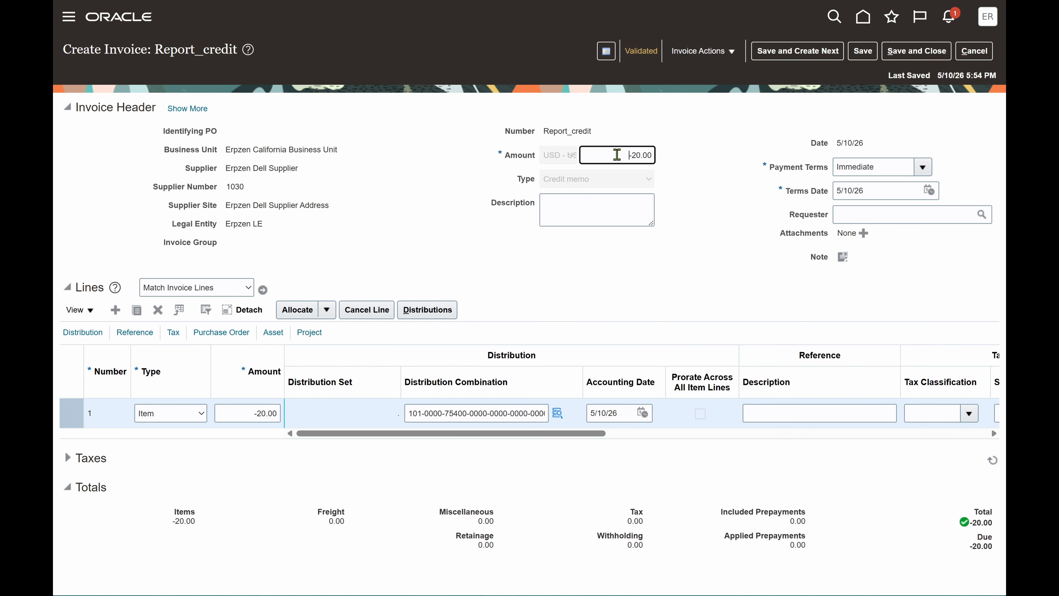
- Switch to the Payables Credit Memo Matching Report and refresh it
{"action": "left_click", "coordinate": [736, 166]}
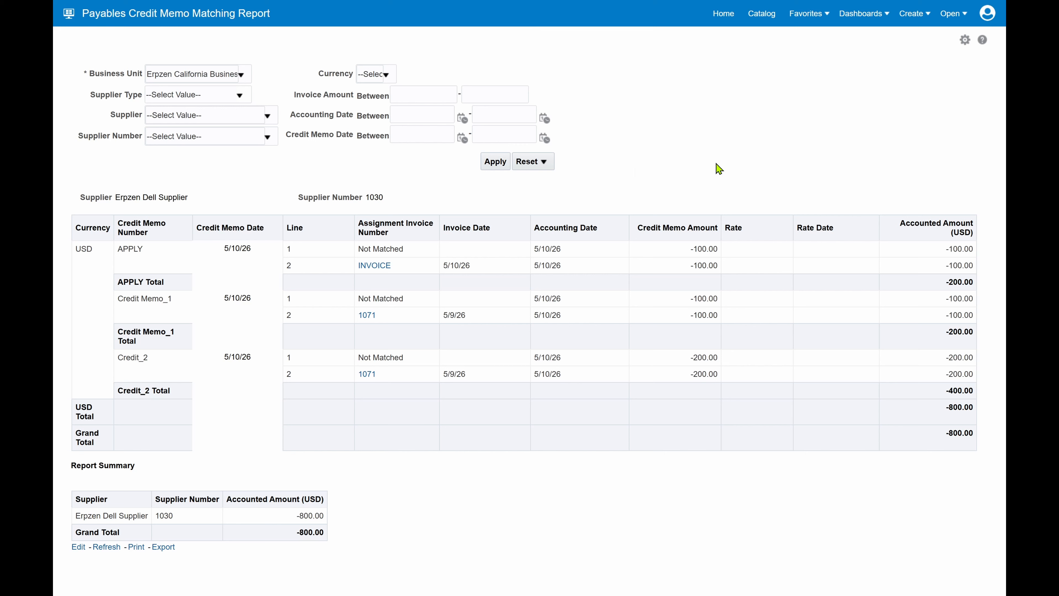
{"action": "left_click", "coordinate": [966, 40]}
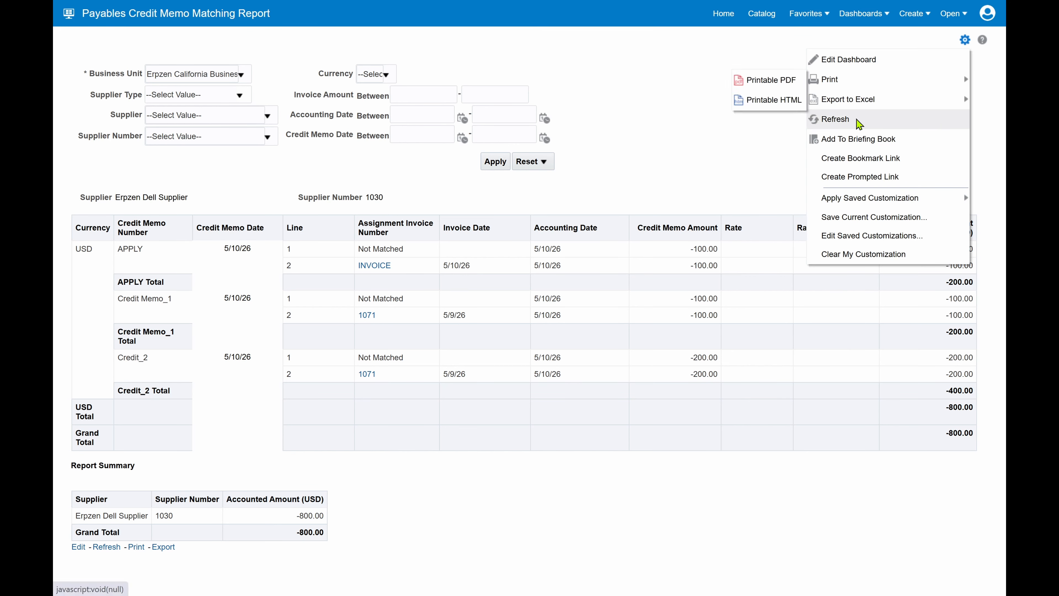
{"action": "left_click", "coordinate": [845, 124]}
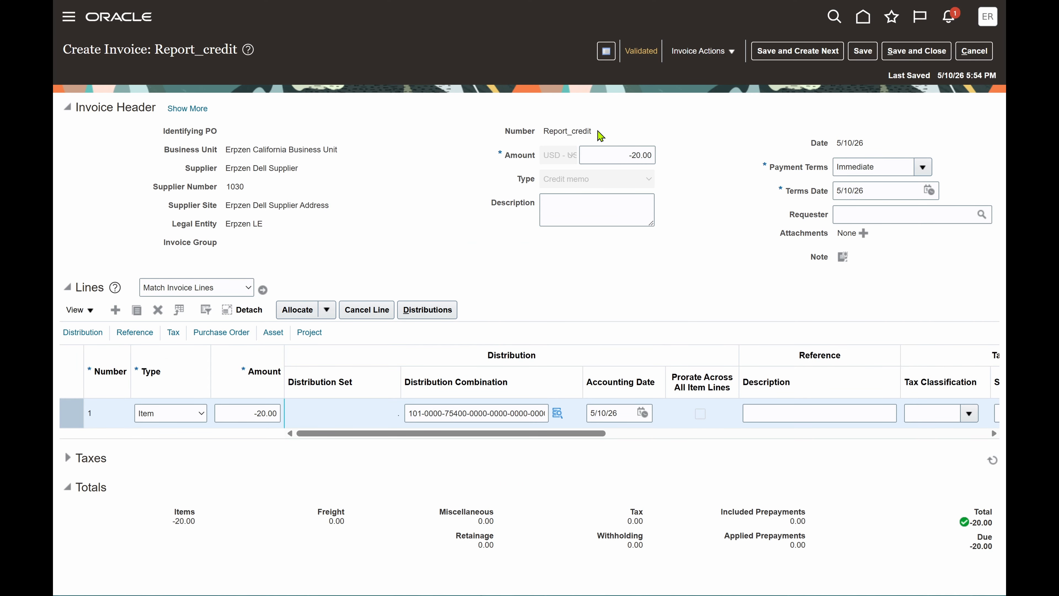
- Check the credit memo's number on the invoice and examine the Report_credit line and total in the matching report
{"action": "left_click_drag", "start_coordinate": [600, 132], "coordinate": [567, 128]}
{"action": "left_click", "coordinate": [417, 228]}
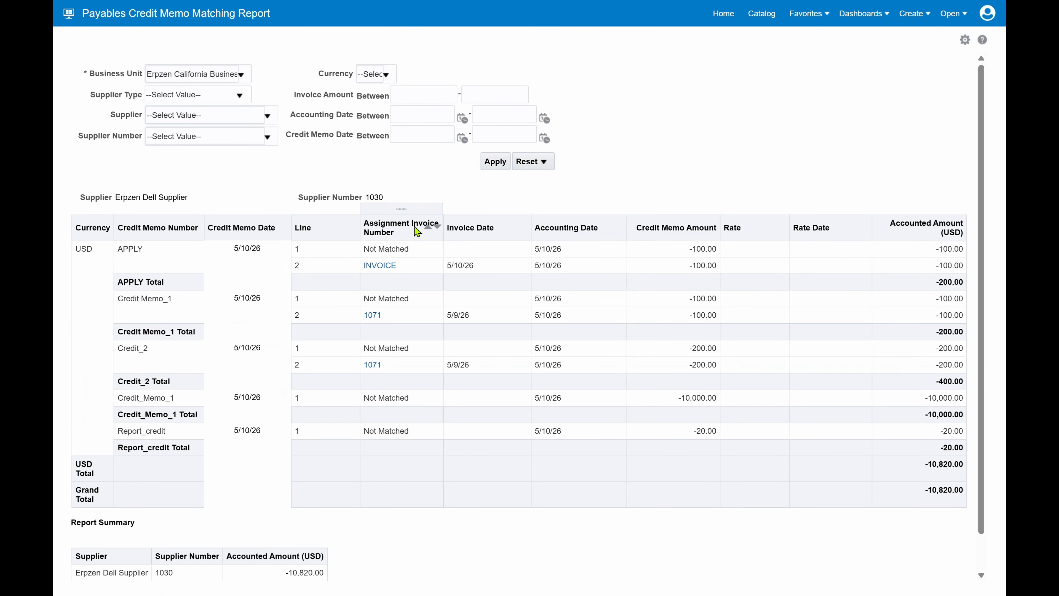
{"action": "left_click", "coordinate": [143, 446]}
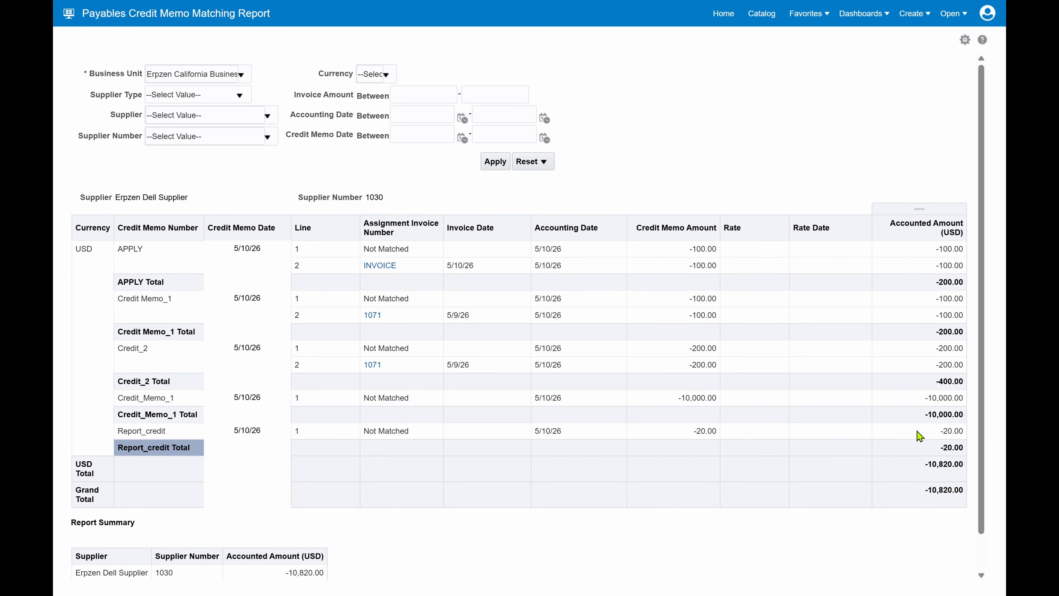
{"action": "left_click", "coordinate": [955, 432]}
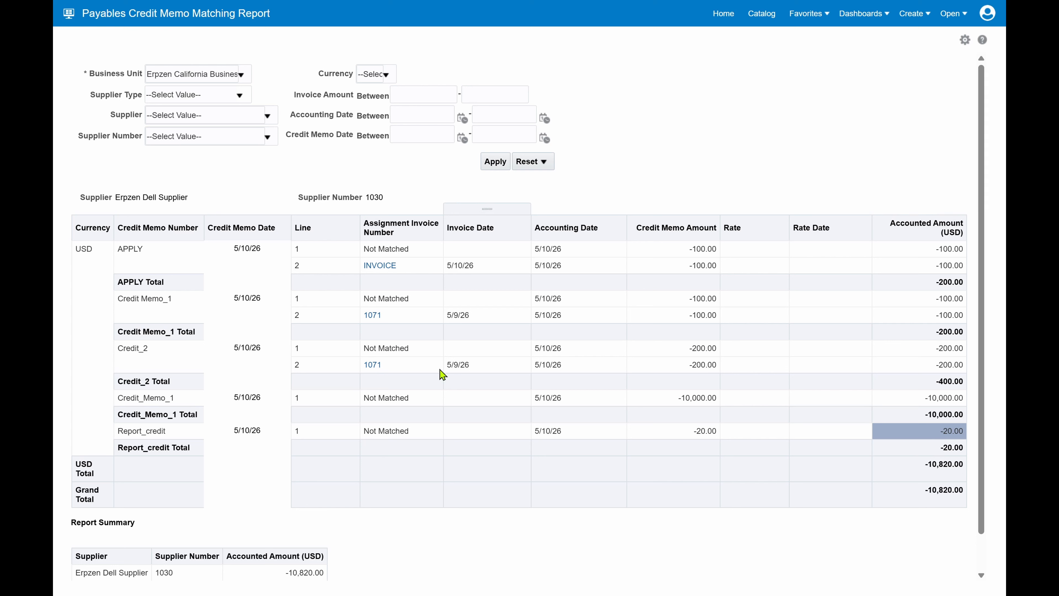
{"action": "left_click", "coordinate": [164, 431]}
{"action": "left_click", "coordinate": [162, 448]}
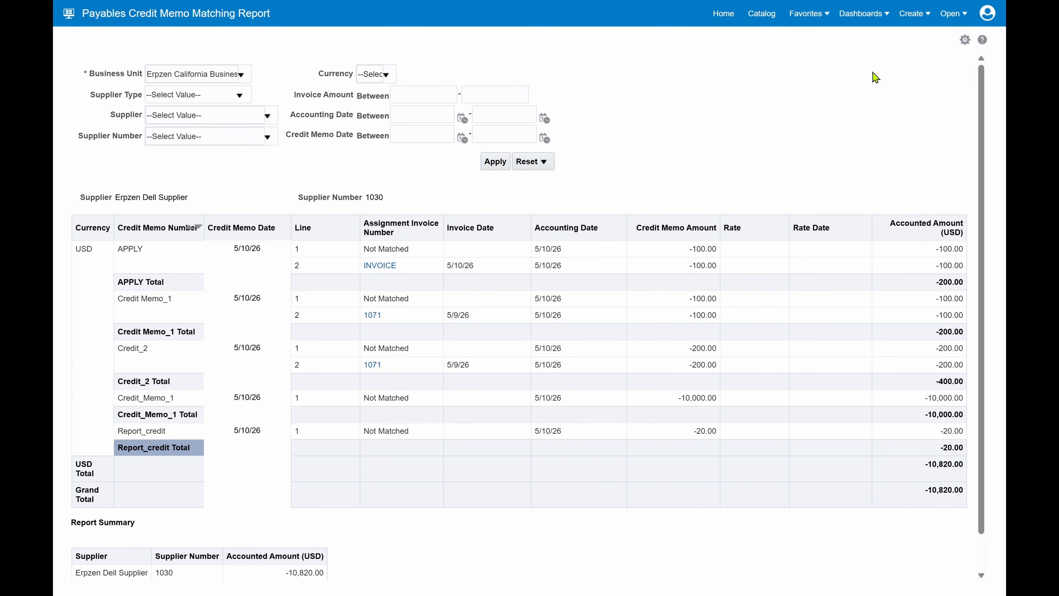
- Show where the Payables Credit Memo Matching Report is stored in the catalog
{"action": "left_click", "coordinate": [762, 13]}
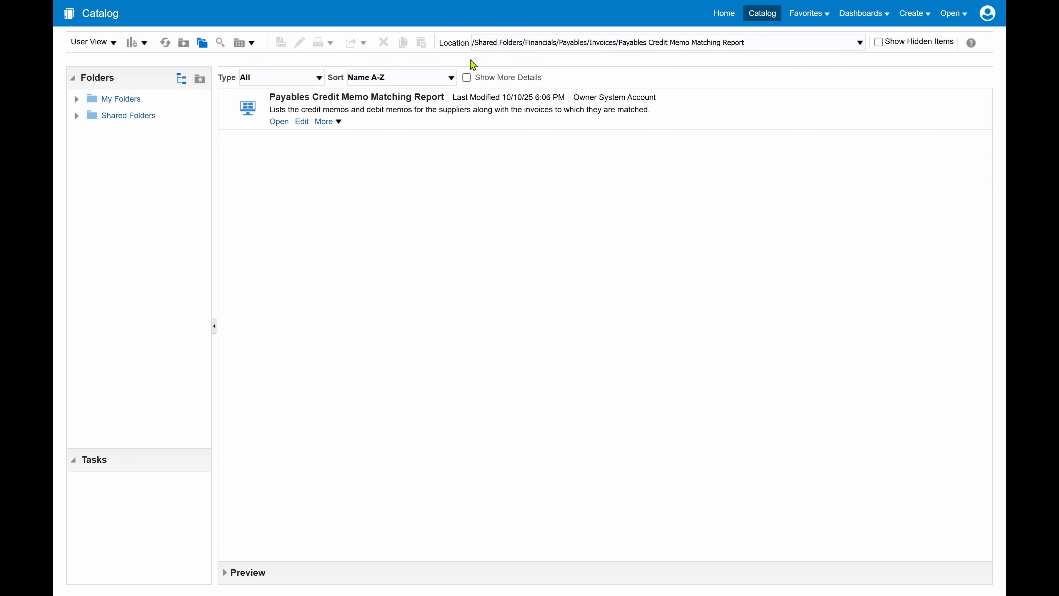